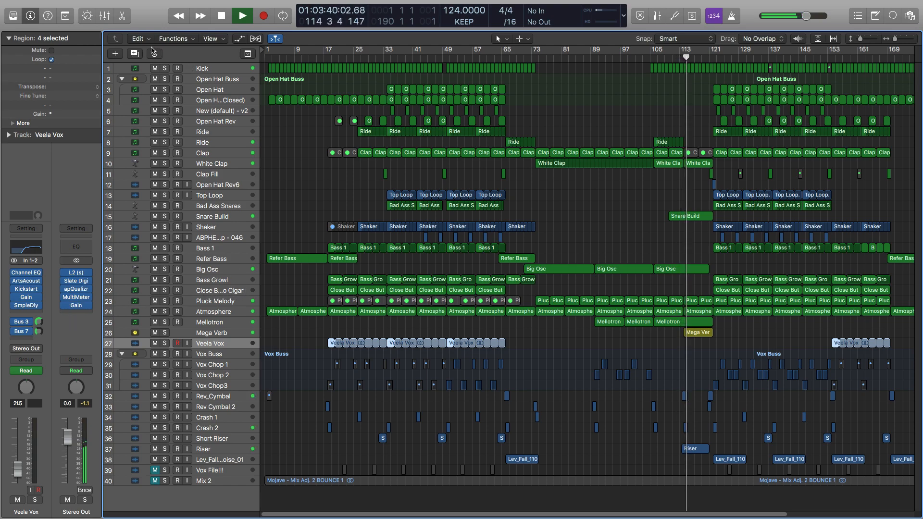
- Show the mixer while auditioning the Vox Buss in solo, clear the solo, hide the mixer and stop playback
{"action": "left_click", "coordinate": [104, 15]}
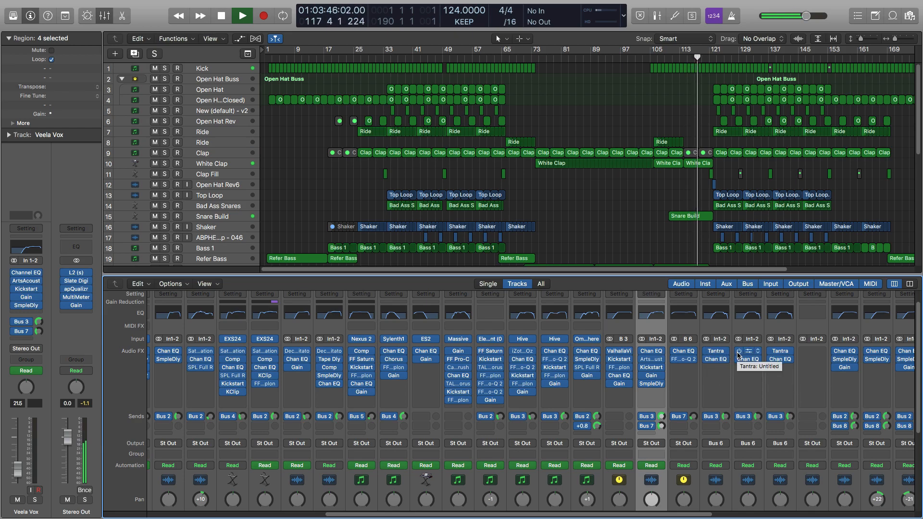
{"action": "scroll", "coordinate": [656, 208], "scroll_direction": "down", "scroll_amount": 6}
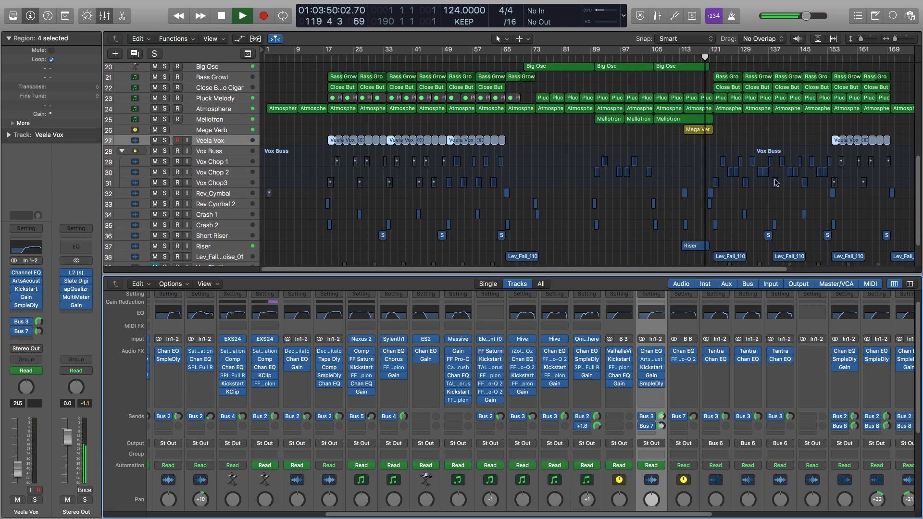
{"action": "scroll", "coordinate": [216, 182], "scroll_direction": "down", "scroll_amount": 2}
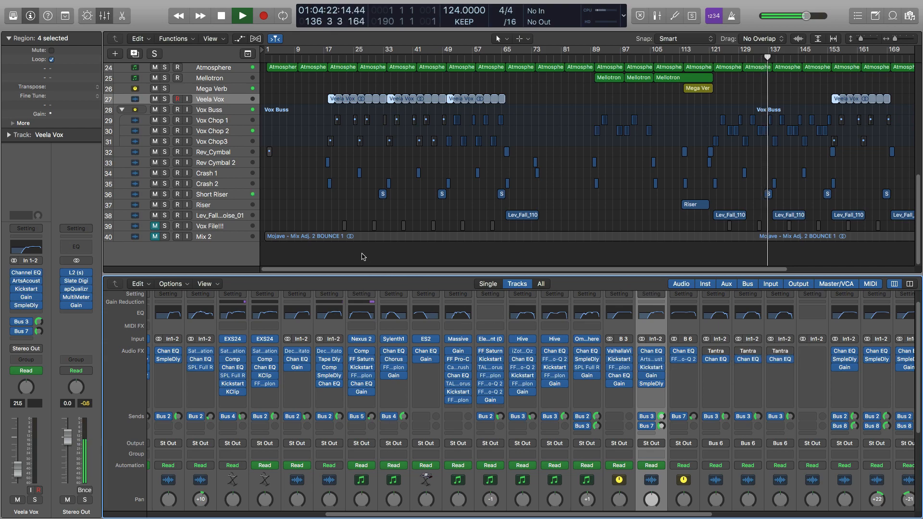
{"action": "left_click", "coordinate": [164, 110]}
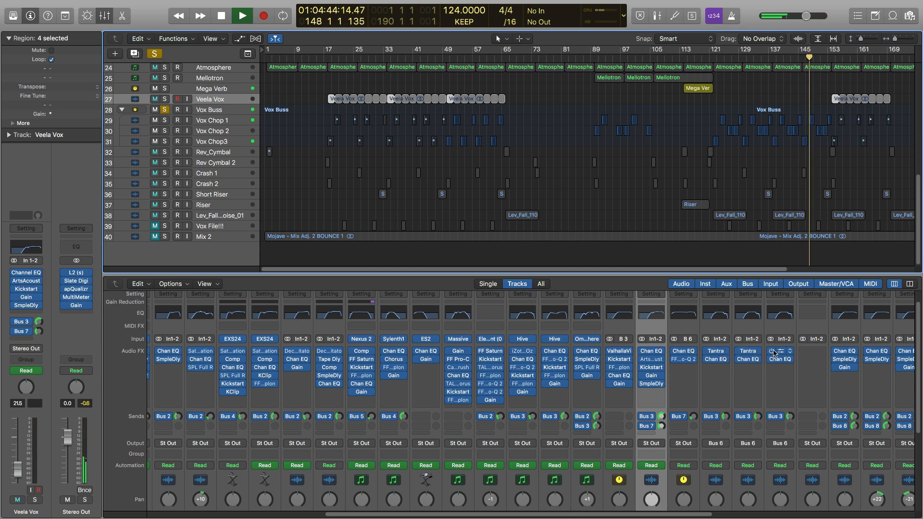
{"action": "left_click", "coordinate": [154, 54]}
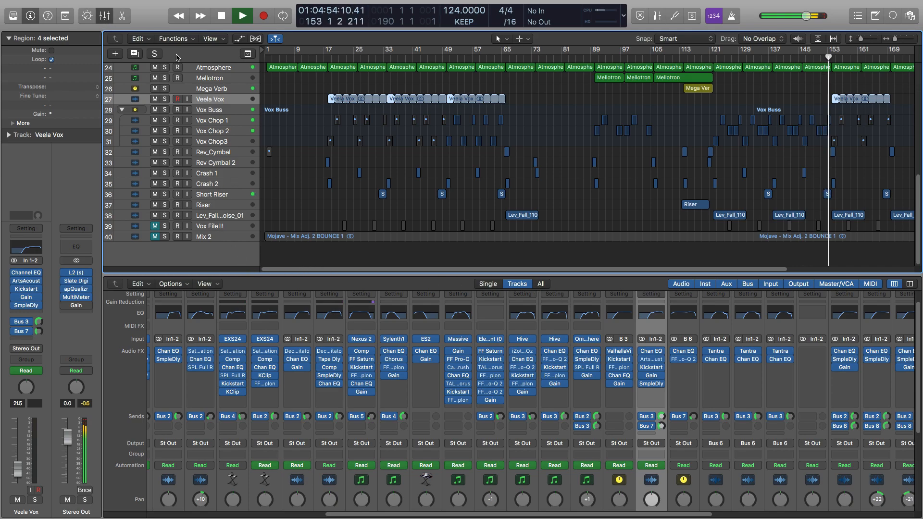
{"action": "key", "text": "x"}
{"action": "key", "text": "space"}
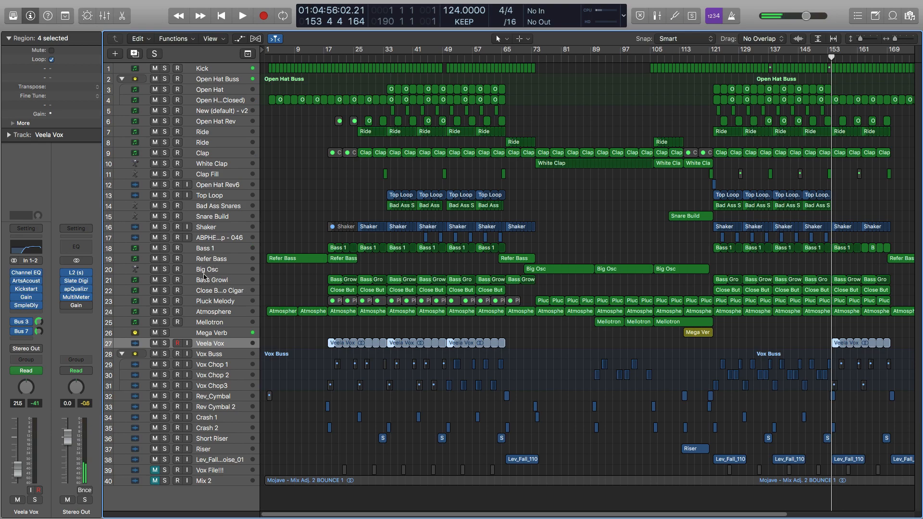
- Inspect the Tantra settings and preset list on the Vox Chop 2 track, and play the arrangement from bar 122
{"action": "left_click", "coordinate": [233, 366]}
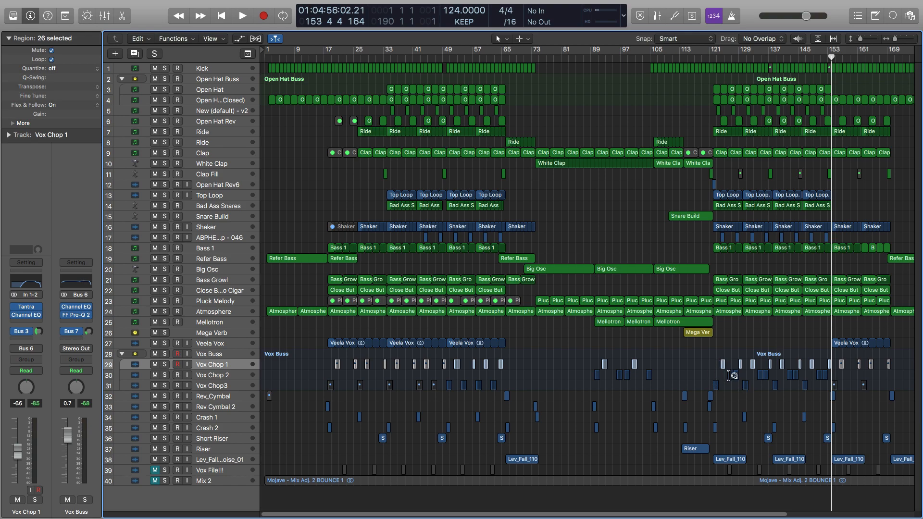
{"action": "left_click", "coordinate": [231, 377]}
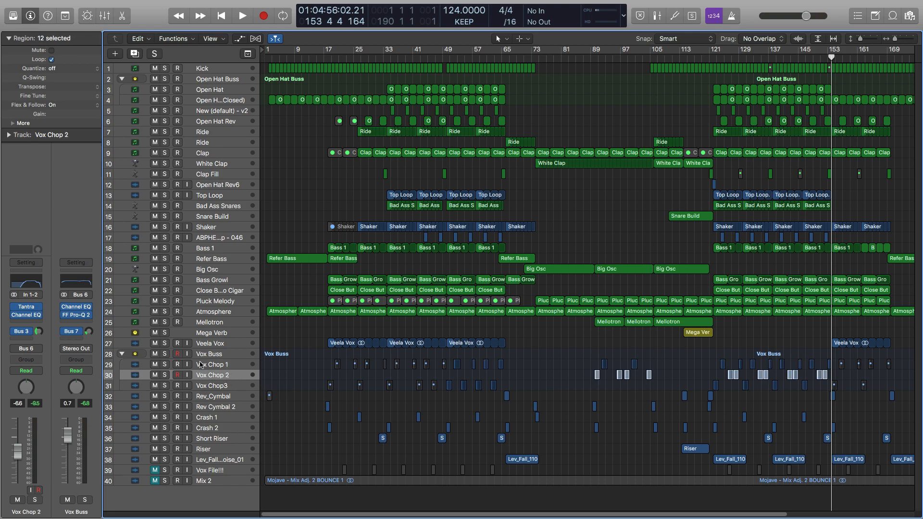
{"action": "left_click", "coordinate": [27, 311]}
{"action": "left_click_drag", "start_coordinate": [174, 21], "coordinate": [248, 14]}
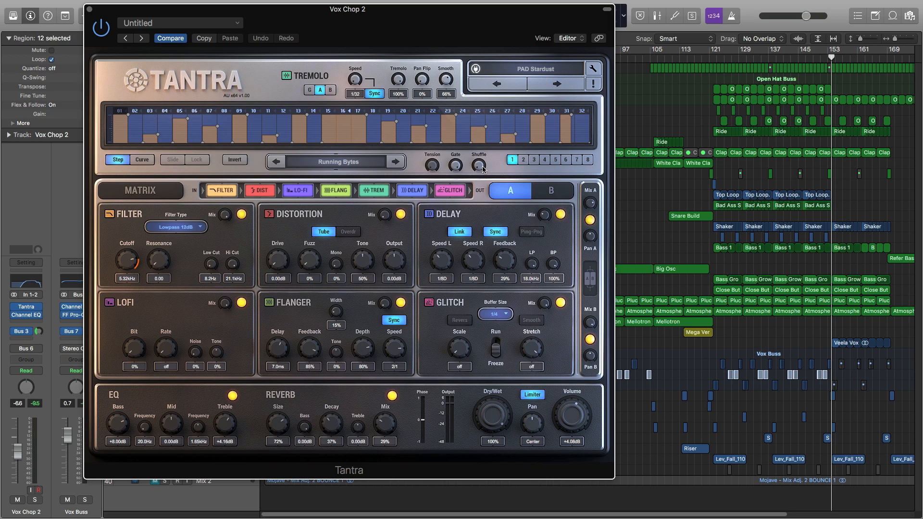
{"action": "left_click", "coordinate": [535, 73]}
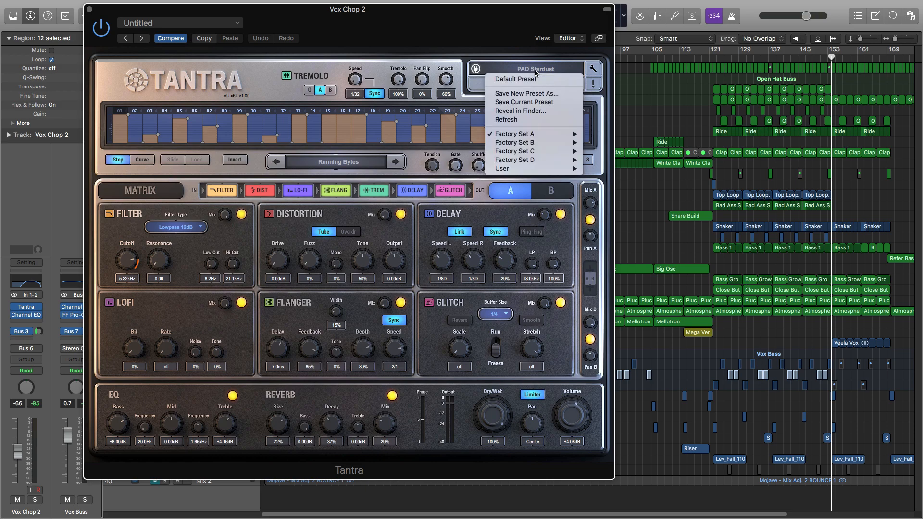
{"action": "mouse_move", "coordinate": [553, 134]}
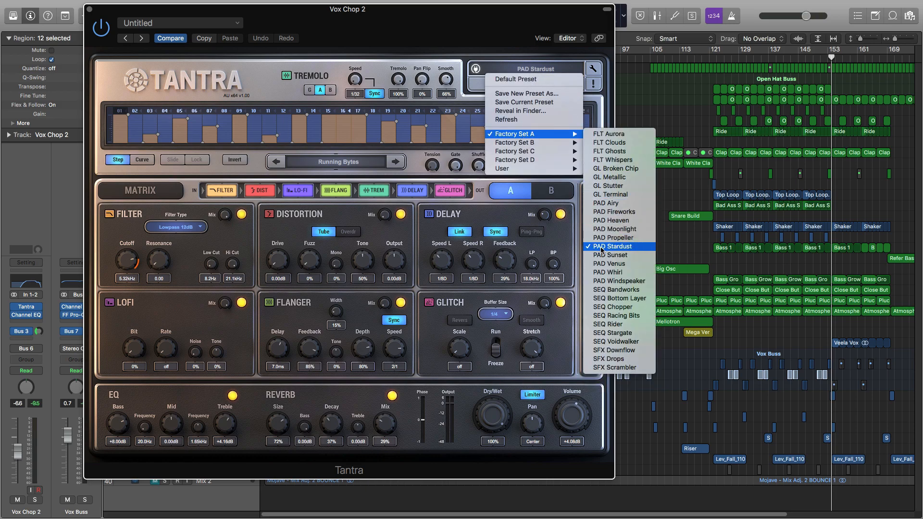
{"action": "left_click", "coordinate": [368, 42]}
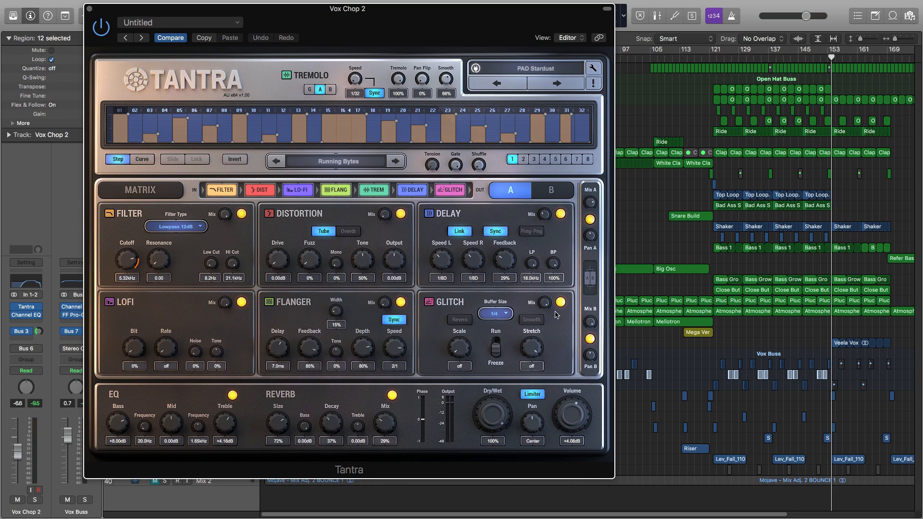
{"action": "left_click", "coordinate": [89, 9]}
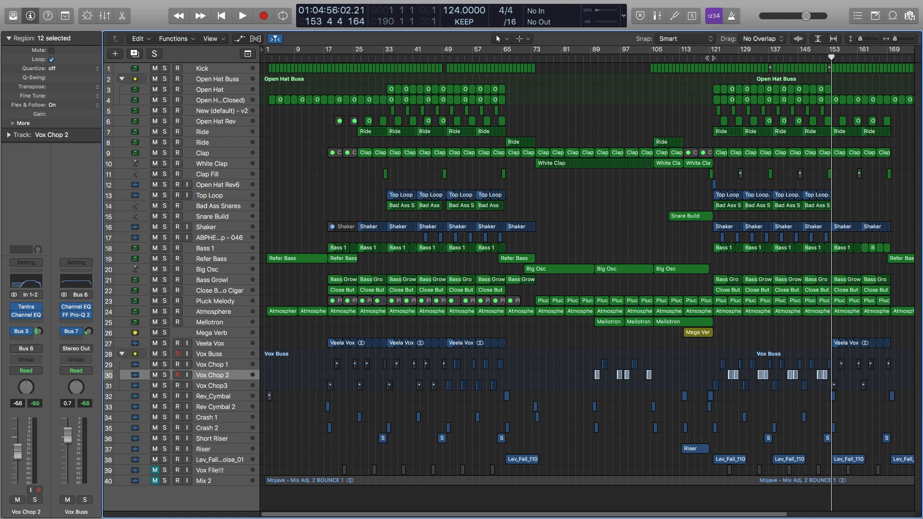
{"action": "left_click", "coordinate": [712, 58]}
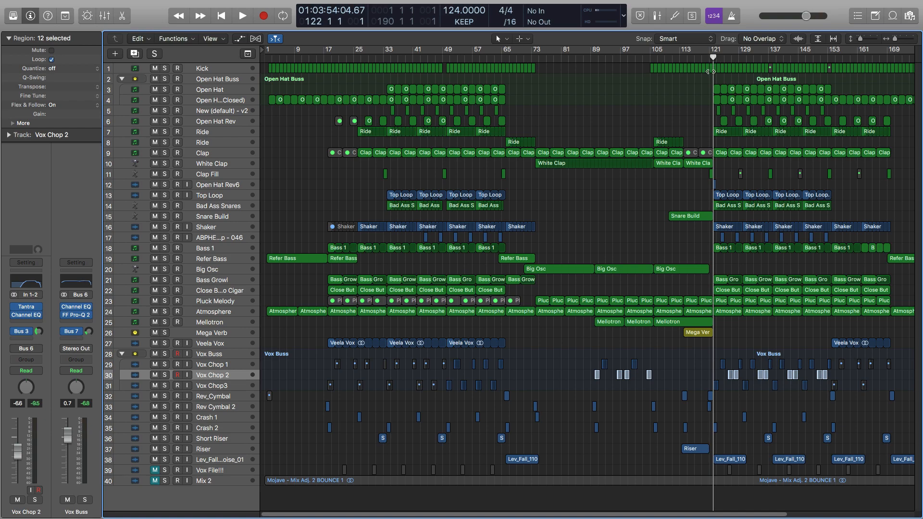
{"action": "key", "text": "space"}
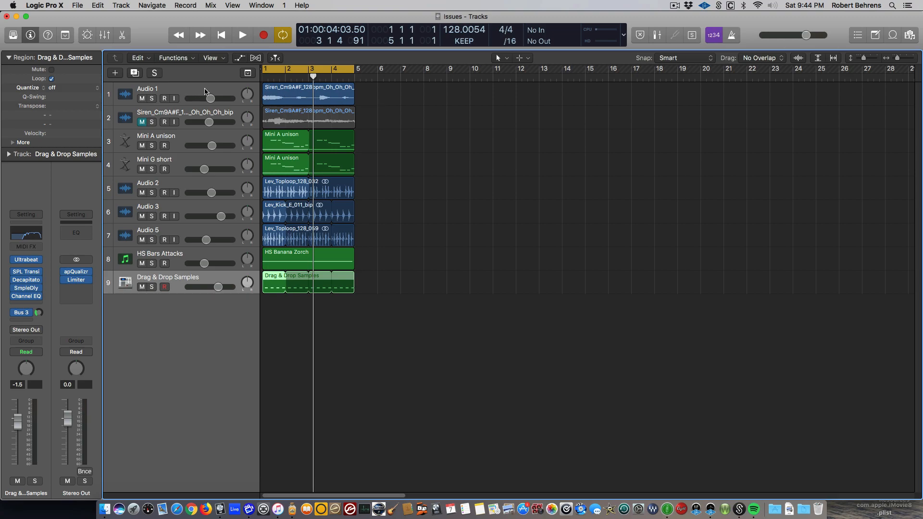
- Solo the Audio 1 track and play it back briefly
{"action": "left_click", "coordinate": [152, 99]}
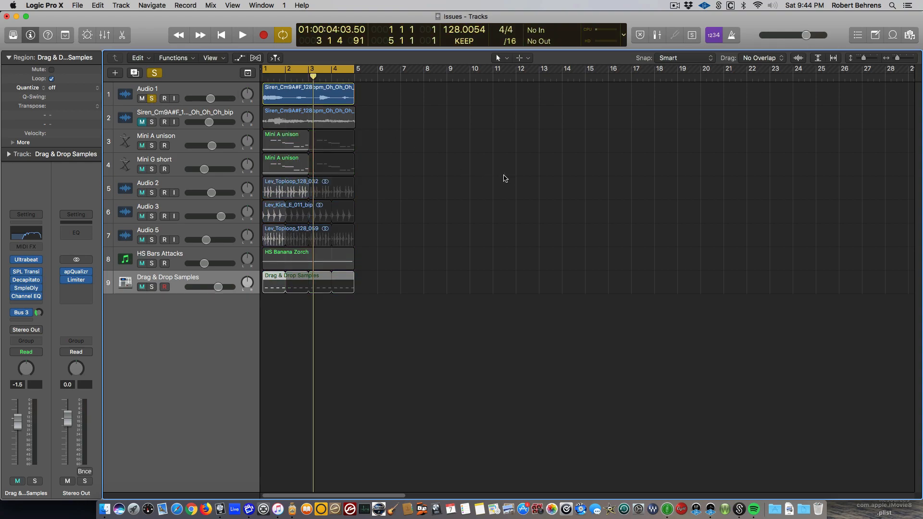
{"action": "key", "text": "space"}
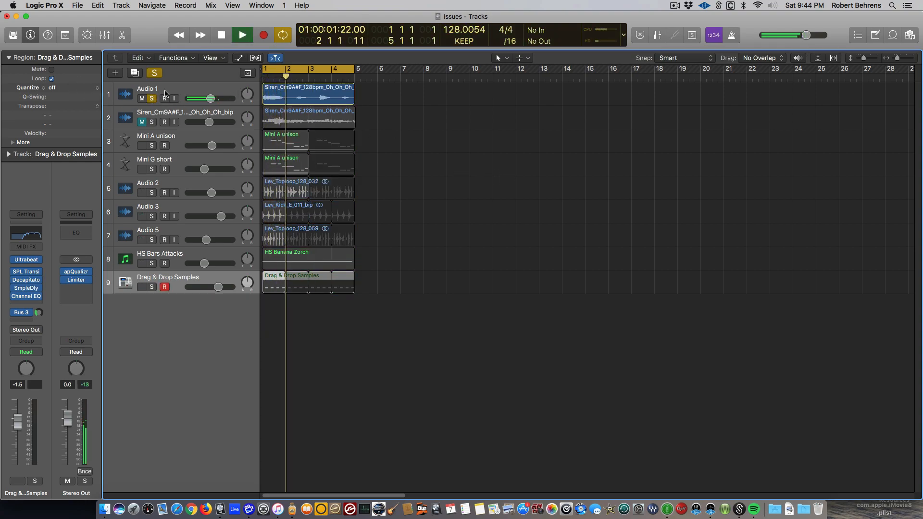
{"action": "key", "text": "space"}
- Select the Audio 1 track and view its ChromaVerb reverb during playback
{"action": "mouse_move", "coordinate": [26, 282]}
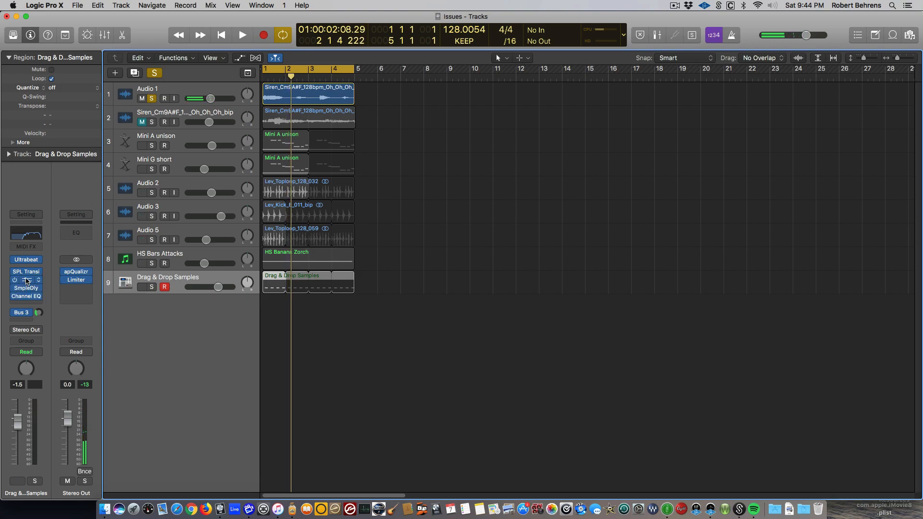
{"action": "left_click", "coordinate": [196, 90]}
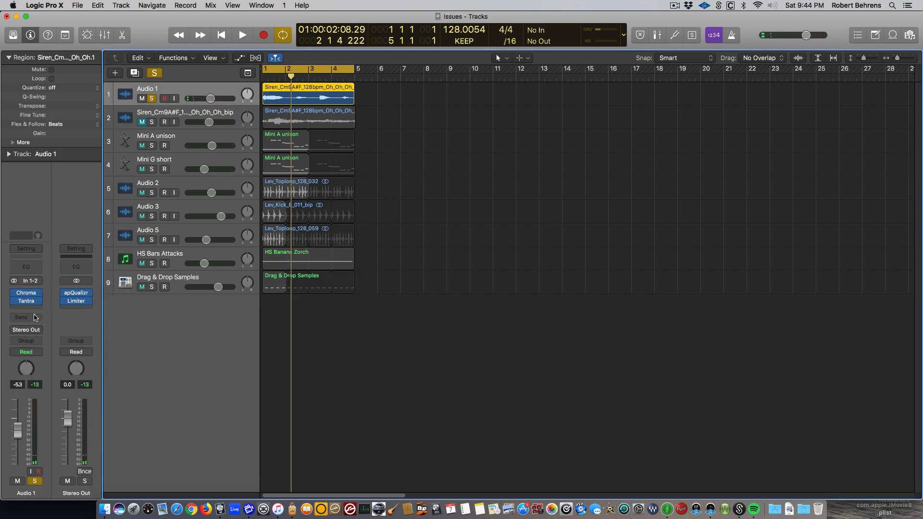
{"action": "left_click", "coordinate": [27, 297]}
{"action": "key", "text": "space"}
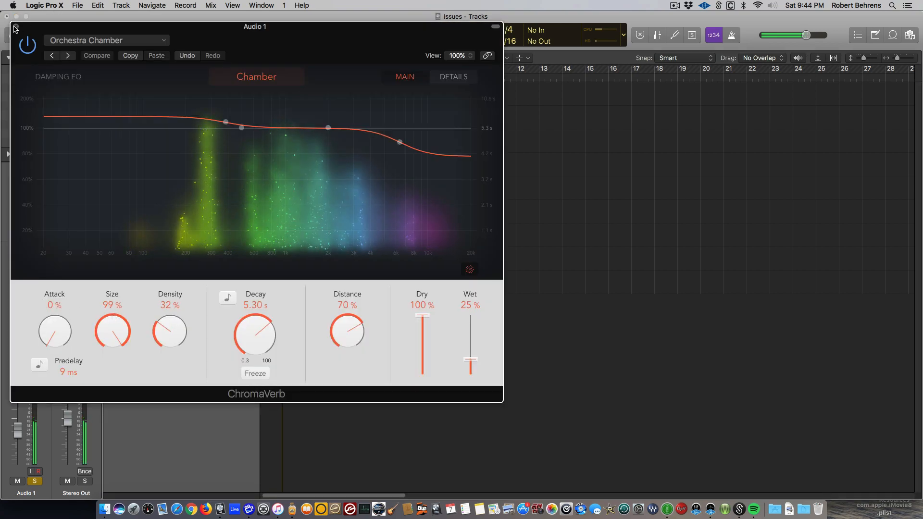
{"action": "left_click", "coordinate": [15, 27]}
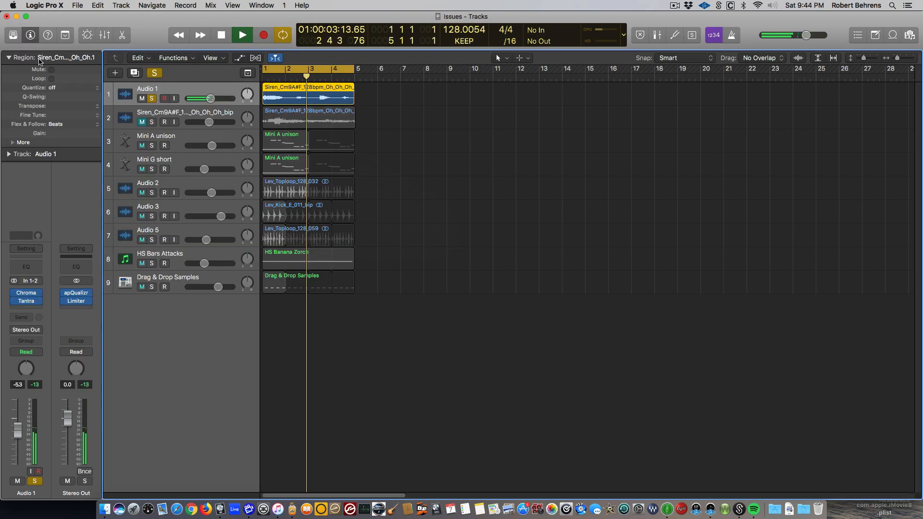
{"action": "key", "text": "space"}
- In Audio 1's Tantra plug-in, set the overall Dry/Wet to 11% and copy the settings
{"action": "left_click", "coordinate": [29, 302]}
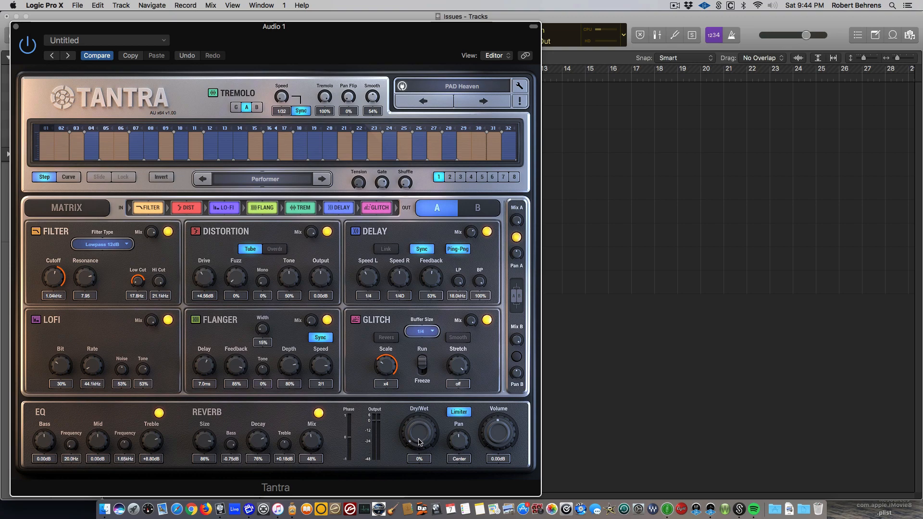
{"action": "mouse_move", "coordinate": [420, 442]}
{"action": "left_mouse_down"}
{"action": "mouse_move", "coordinate": [426, 381]}
{"action": "mouse_move", "coordinate": [419, 417]}
{"action": "mouse_move", "coordinate": [430, 428]}
{"action": "left_mouse_up"}
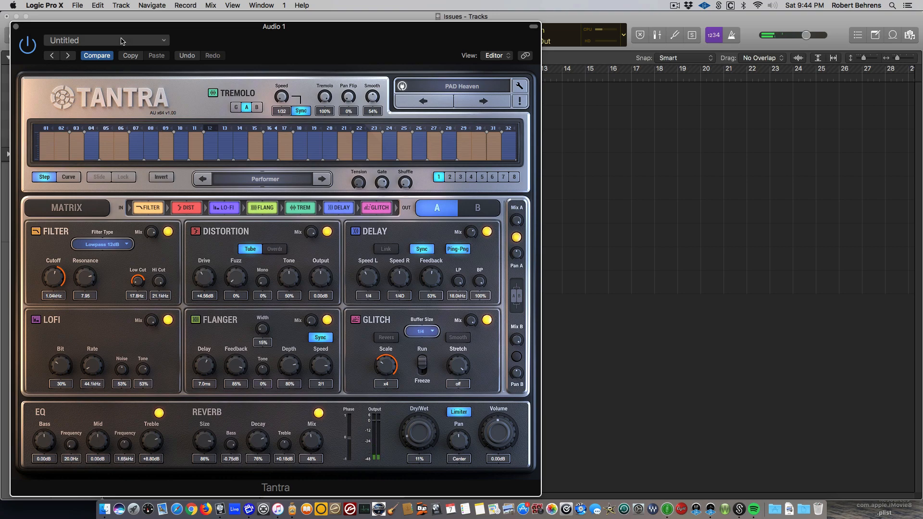
{"action": "left_click", "coordinate": [131, 56]}
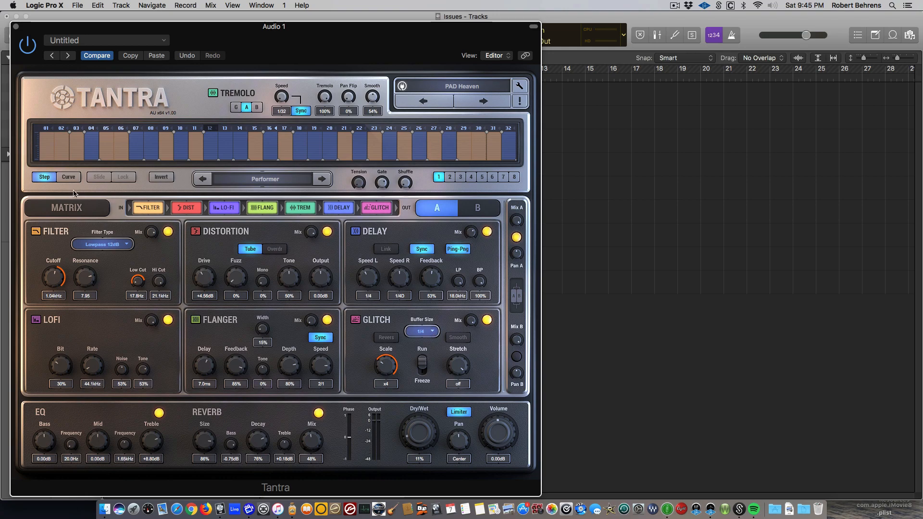
- Examine the modulation matrix in Tantra and display the step pattern of modulator 3
{"action": "left_click", "coordinate": [67, 208]}
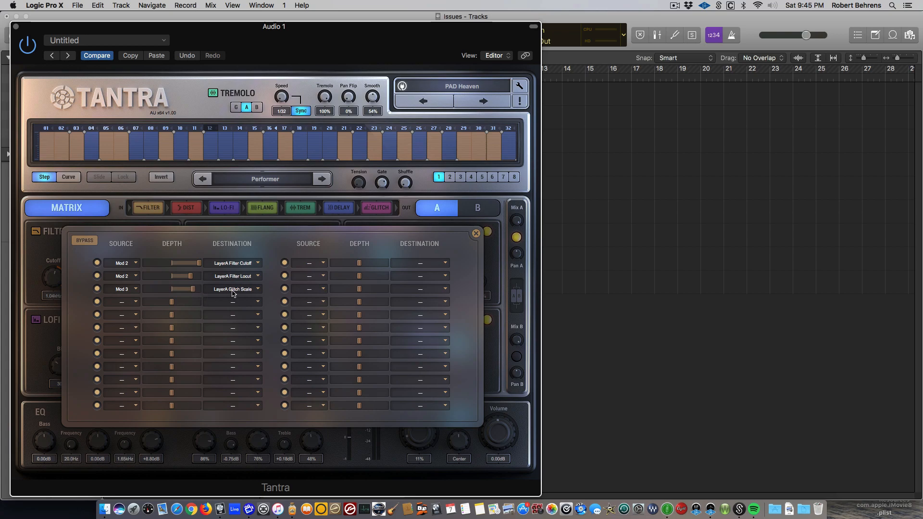
{"action": "left_click", "coordinate": [460, 178]}
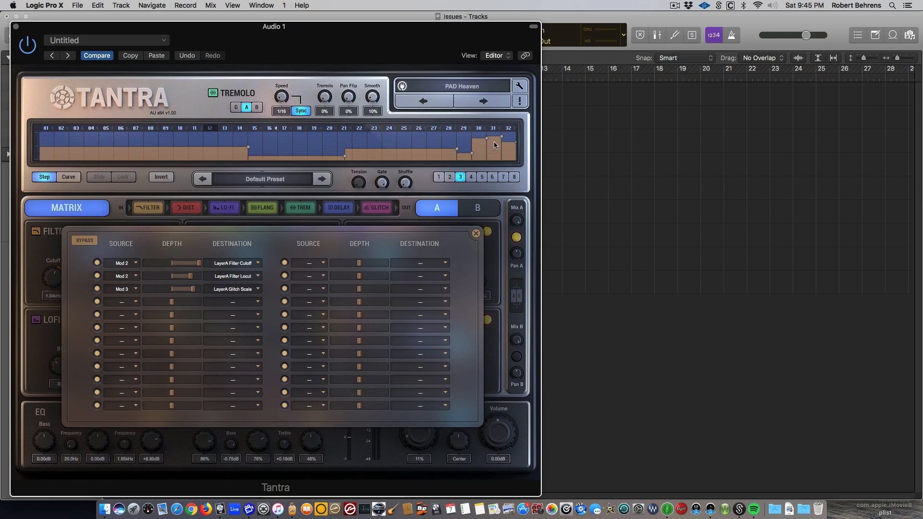
{"action": "left_click", "coordinate": [475, 232]}
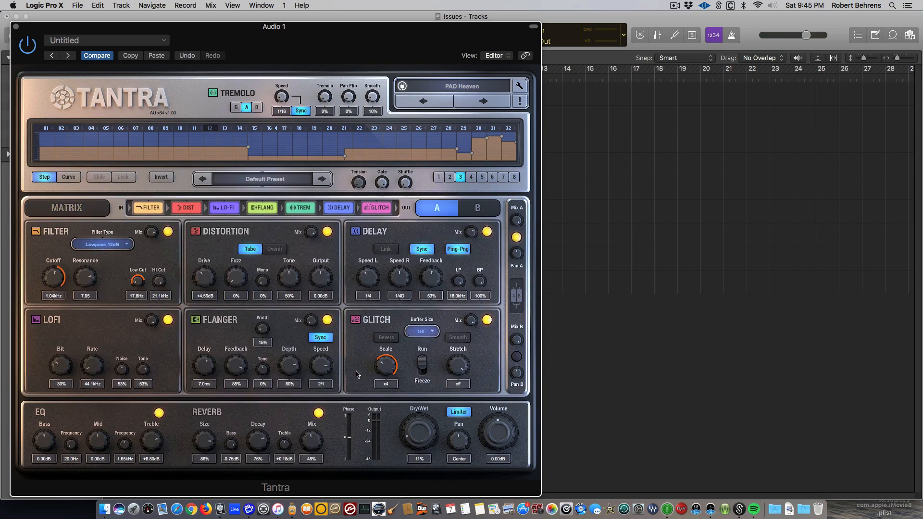
- Try Glitch Scale values of x32 and x2 in Tantra, with the overall Dry/Wet set to 100%
{"action": "left_click_drag", "start_coordinate": [386, 368], "coordinate": [388, 389]}
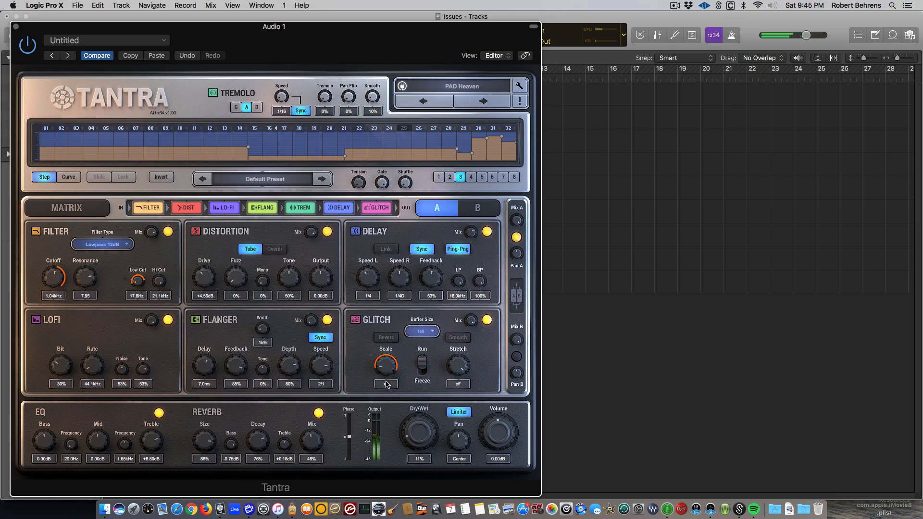
{"action": "left_click_drag", "start_coordinate": [387, 387], "coordinate": [385, 325]}
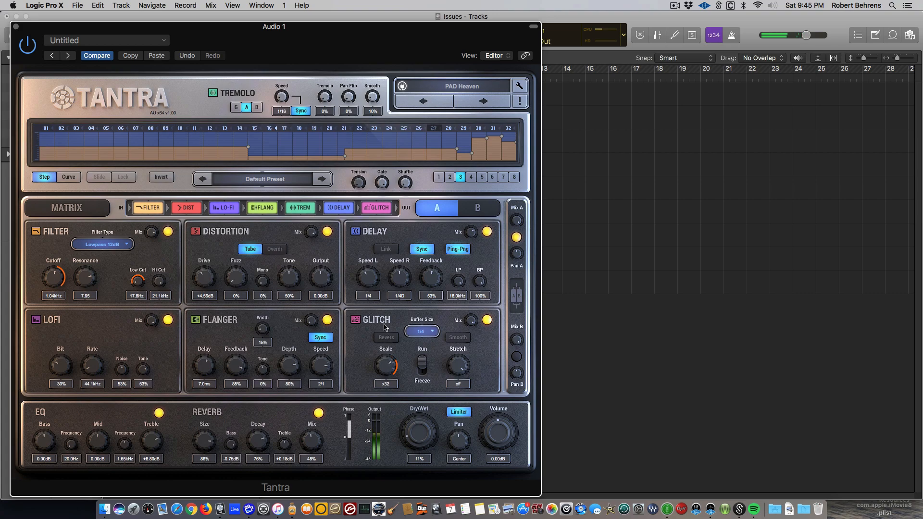
{"action": "left_click_drag", "start_coordinate": [414, 430], "coordinate": [390, 295]}
{"action": "left_click_drag", "start_coordinate": [389, 365], "coordinate": [397, 412]}
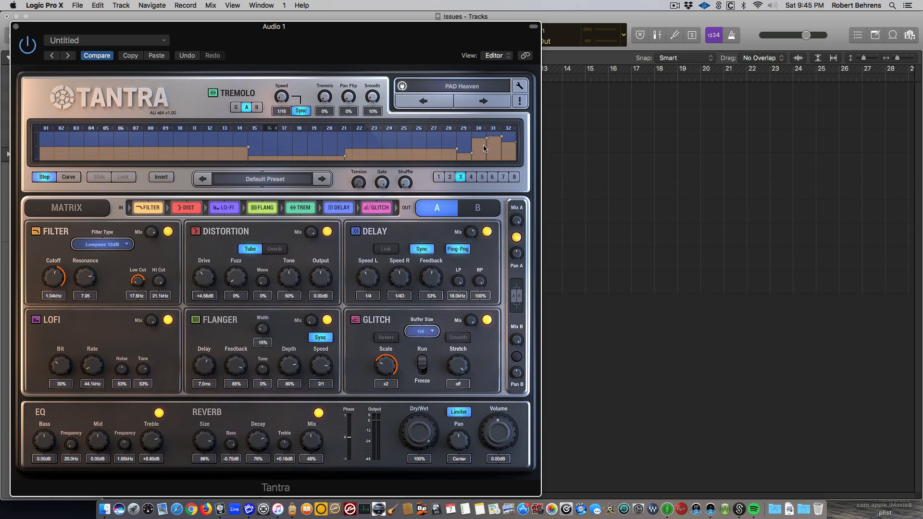
- Set the Glitch Scale to x14 and copy the current Tantra settings
{"action": "left_click_drag", "start_coordinate": [383, 368], "coordinate": [385, 346]}
{"action": "left_click", "coordinate": [131, 57]}
- Audition the presets PAD Moonlight and PAD Propeller on Audio 1, and paste the copied settings back into Tantra
{"action": "key", "text": "space"}
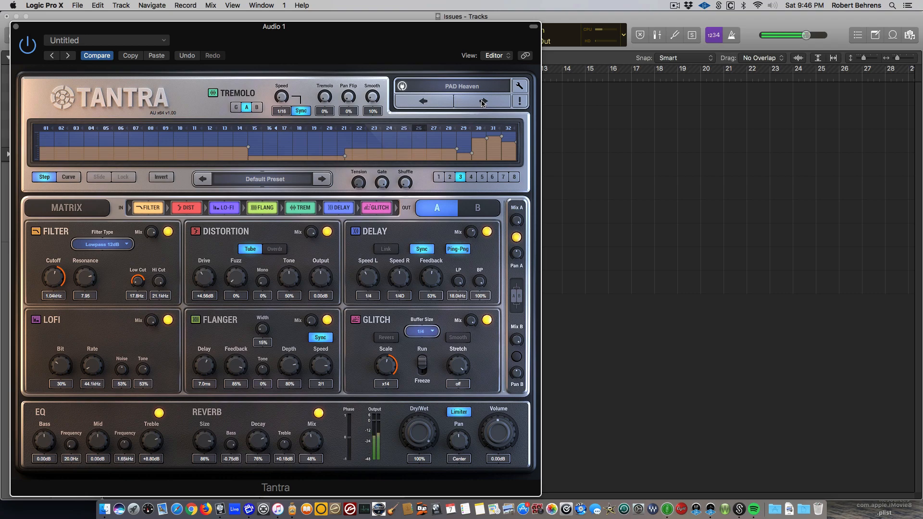
{"action": "left_click", "coordinate": [482, 102]}
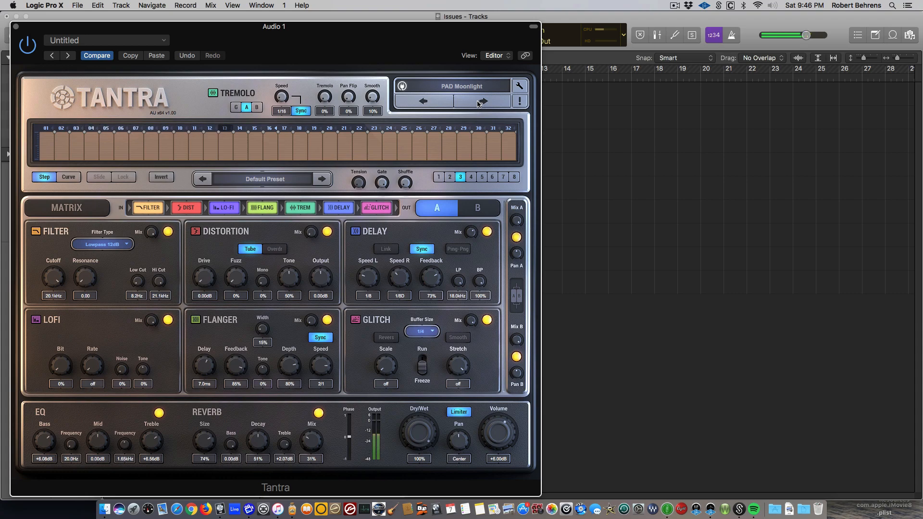
{"action": "left_click_drag", "start_coordinate": [142, 47], "coordinate": [524, 100]}
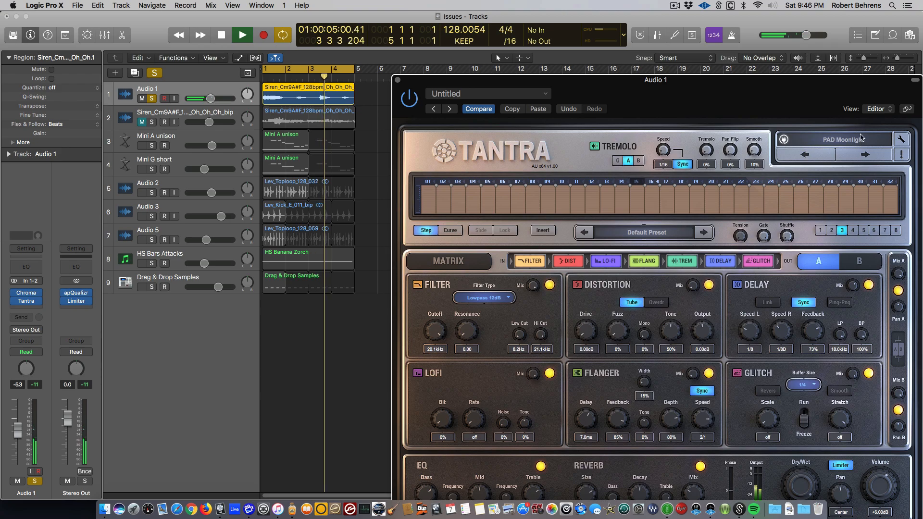
{"action": "left_click", "coordinate": [864, 155]}
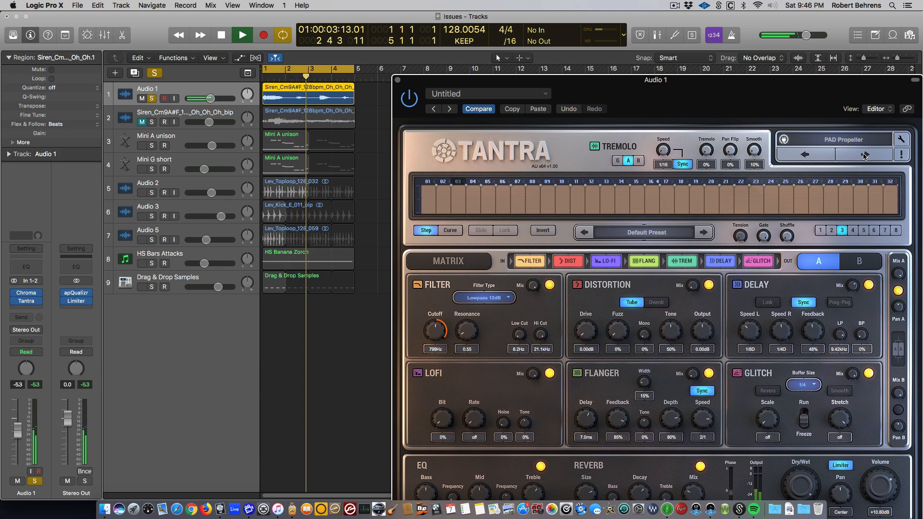
{"action": "key", "text": "space"}
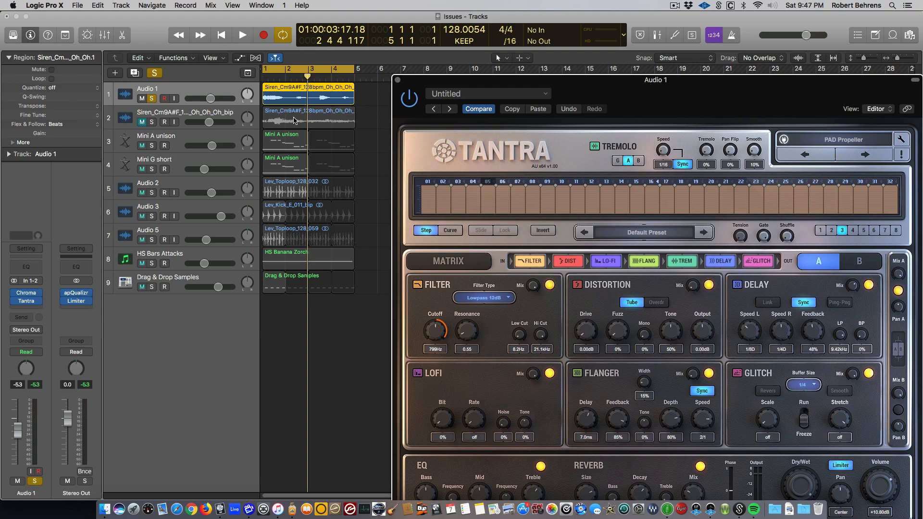
{"action": "left_click", "coordinate": [538, 108]}
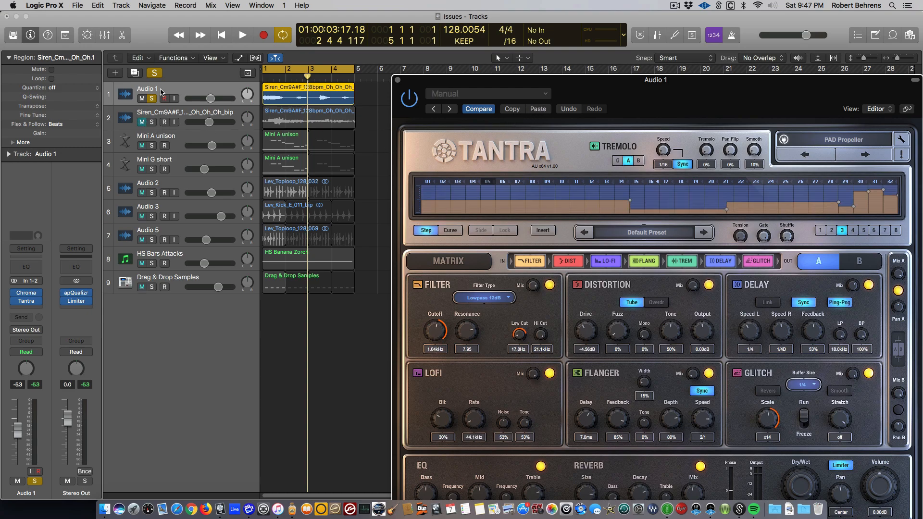
- Clear all solos, play the full mix, and move the Tantra window so its Dry/Wet control is fully visible
{"action": "left_click", "coordinate": [154, 72]}
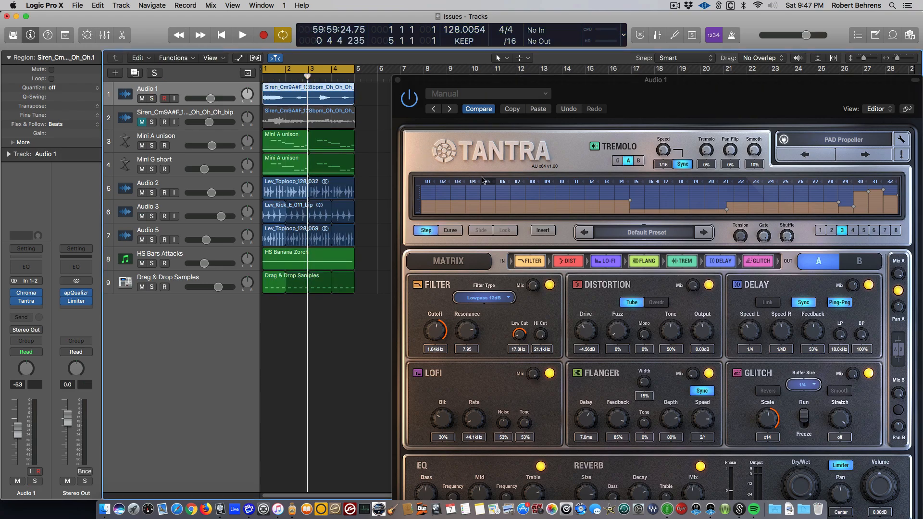
{"action": "key", "text": "space"}
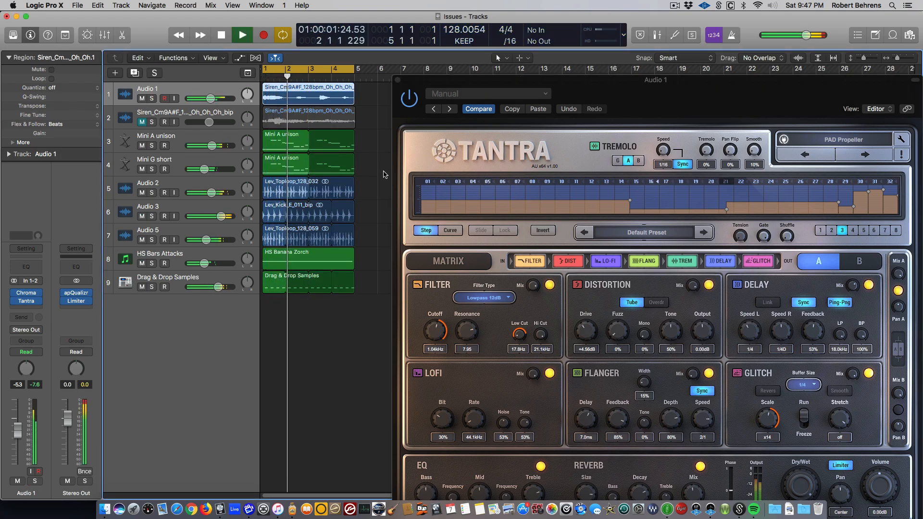
{"action": "left_click_drag", "start_coordinate": [552, 79], "coordinate": [403, 33]}
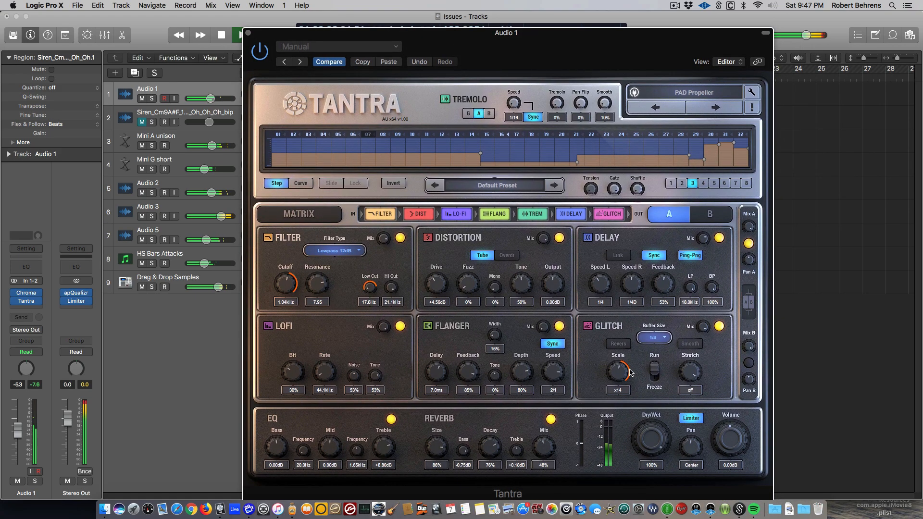
{"action": "key", "text": "space"}
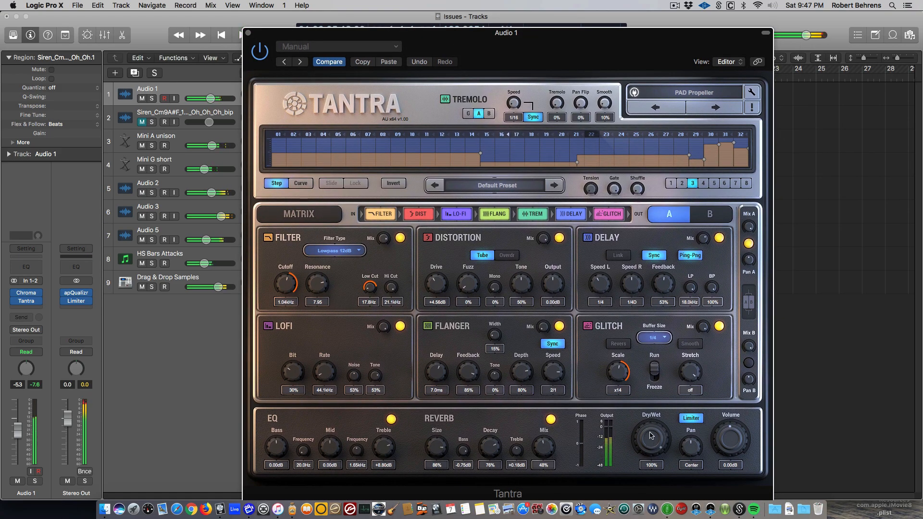
- Set Tantra's overall Dry/Wet to 0% and play the mix again, with the project full screen and the plug-in window clear of the tracks
{"action": "left_click_drag", "start_coordinate": [649, 429], "coordinate": [673, 507]}
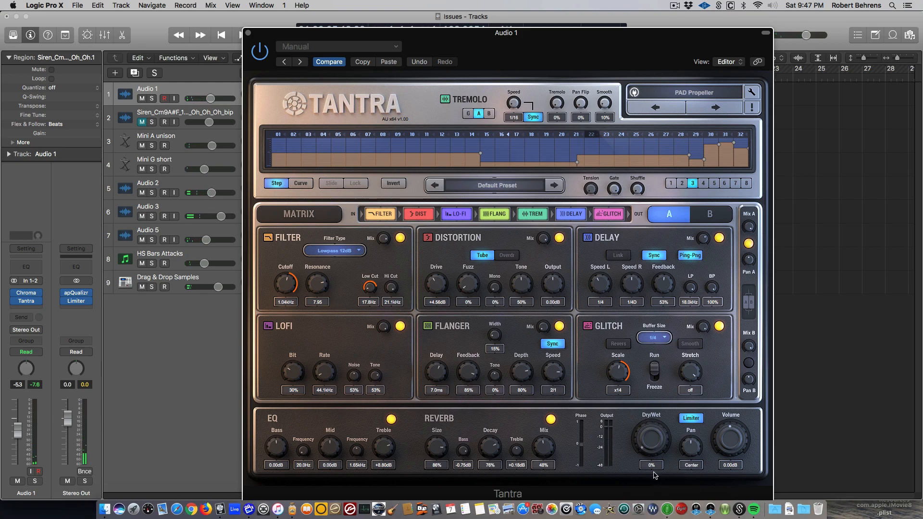
{"action": "key", "text": "space"}
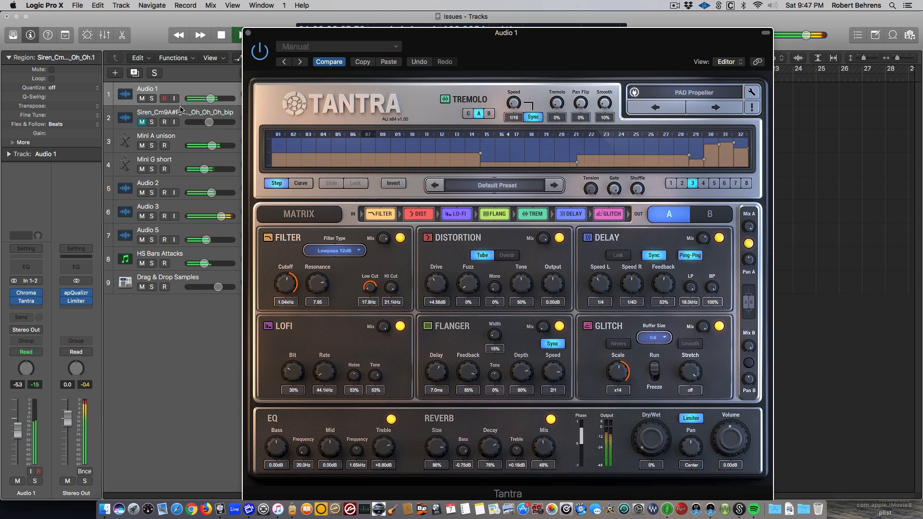
{"action": "left_click", "coordinate": [26, 16]}
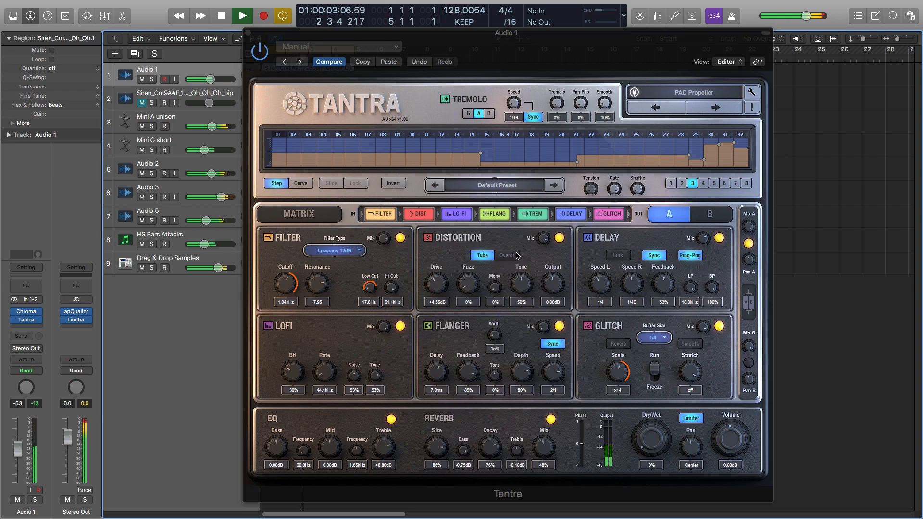
{"action": "left_click_drag", "start_coordinate": [367, 35], "coordinate": [539, 31]}
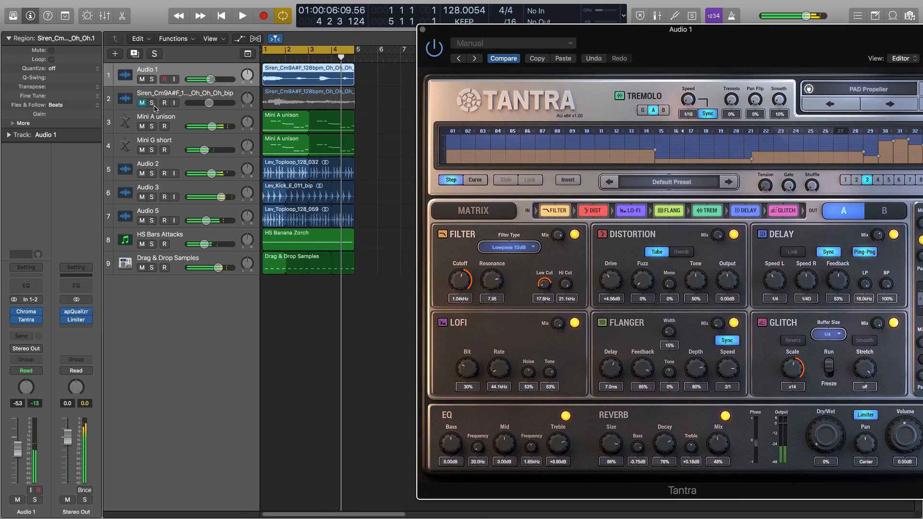
- Solo the bounced vocal track ending in "bip", lower its volume to -29.0 dB, and play it
{"action": "left_click", "coordinate": [152, 103]}
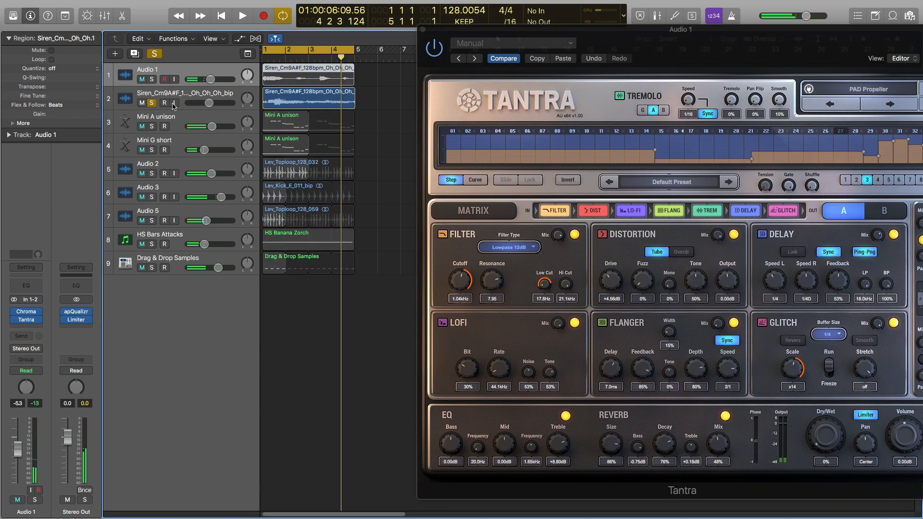
{"action": "left_click", "coordinate": [236, 98]}
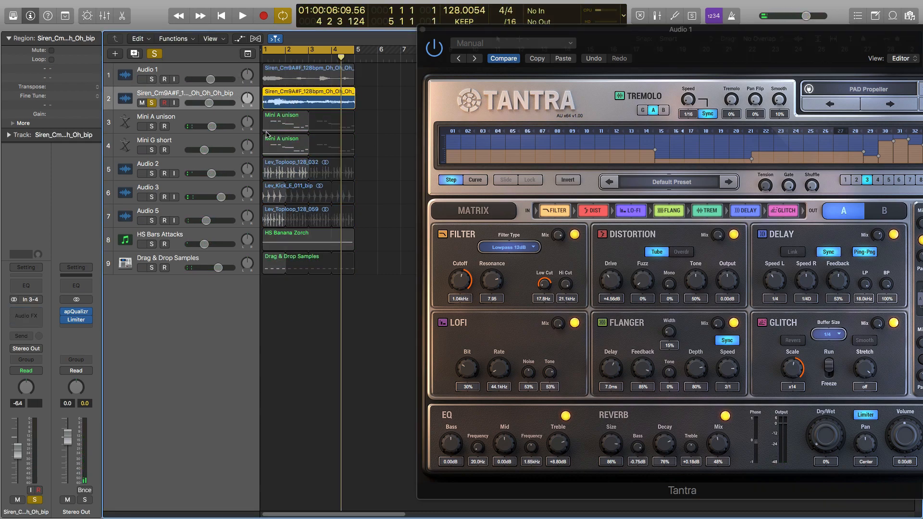
{"action": "left_click_drag", "start_coordinate": [18, 453], "coordinate": [24, 479]}
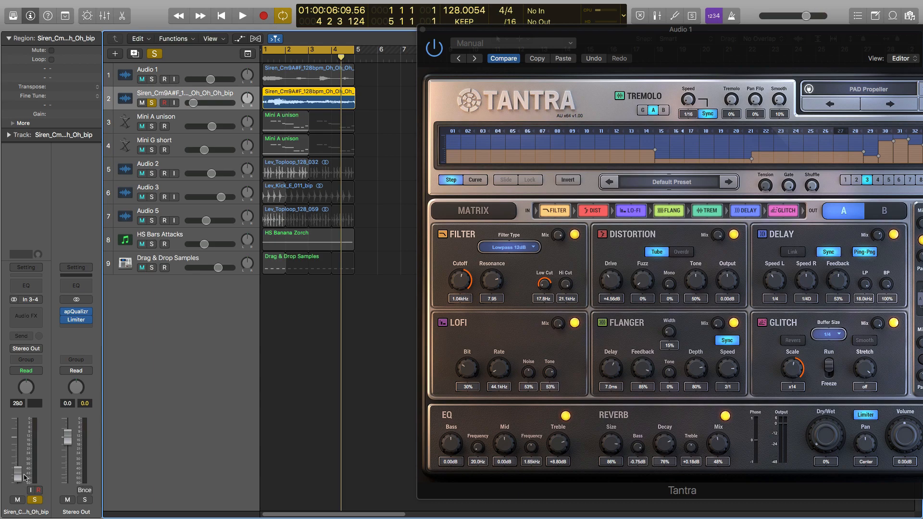
{"action": "key", "text": "space"}
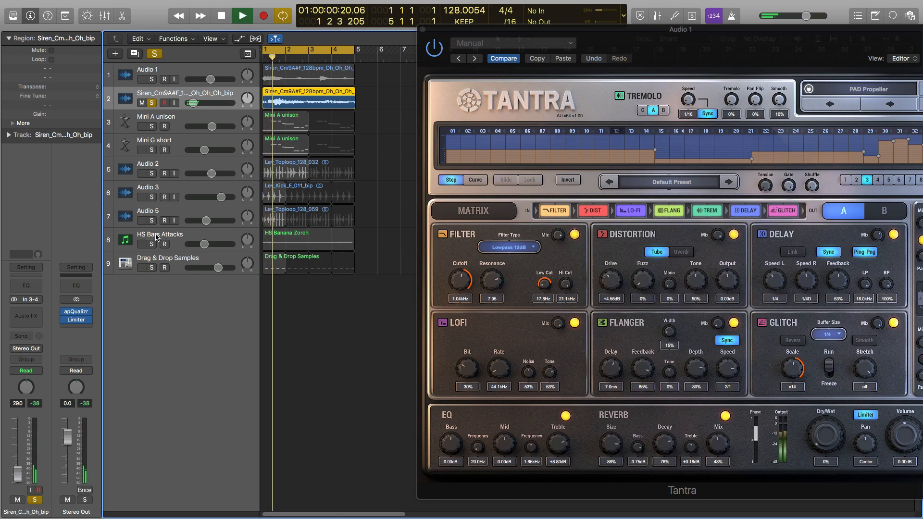
- Unsolo and unmute the bounced vocal track, set its volume to -6.4 dB within the playing mix, and return the playhead to the start
{"action": "left_click", "coordinate": [142, 102]}
{"action": "left_click", "coordinate": [152, 102]}
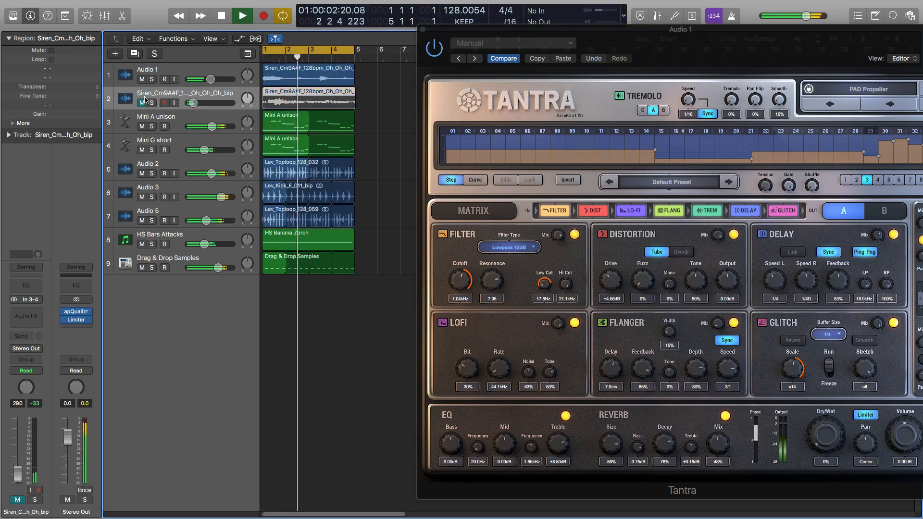
{"action": "left_click", "coordinate": [142, 103]}
{"action": "left_click_drag", "start_coordinate": [17, 473], "coordinate": [18, 454]}
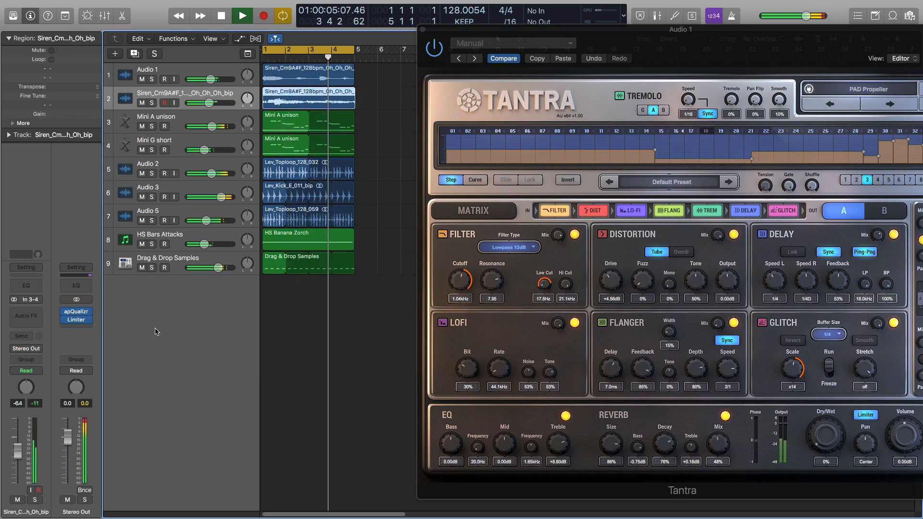
{"action": "key", "text": "space"}
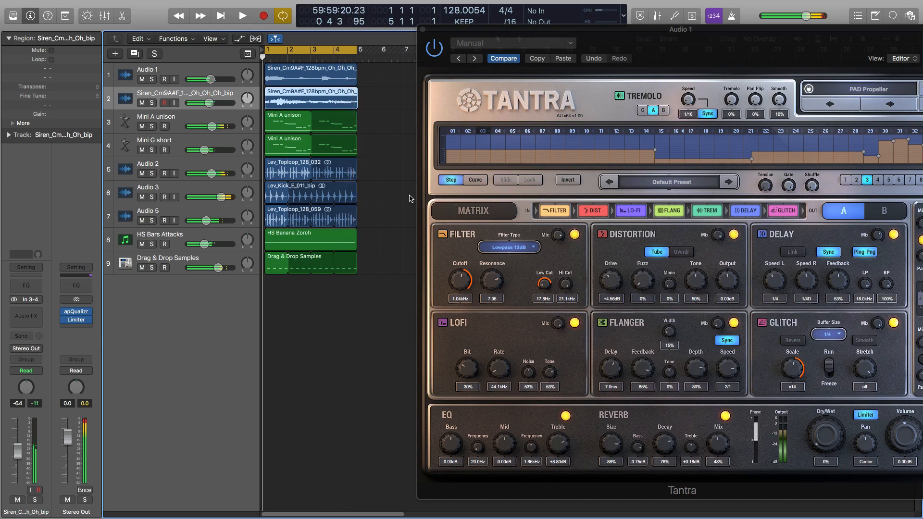
{"action": "key", "text": "Return"}
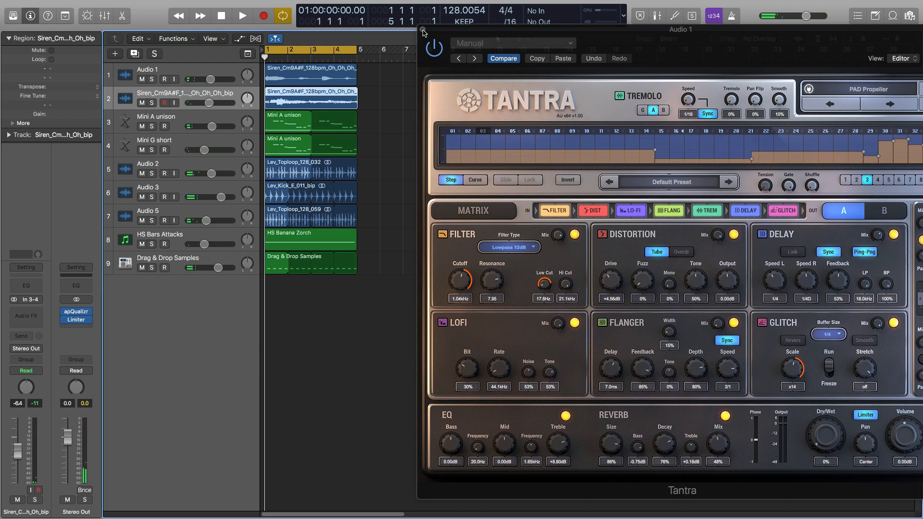
- Close Tantra, add one new audio track below Audio 1, and copy the Audio 1 vocal region onto it
{"action": "left_click", "coordinate": [422, 31]}
{"action": "left_click", "coordinate": [220, 72]}
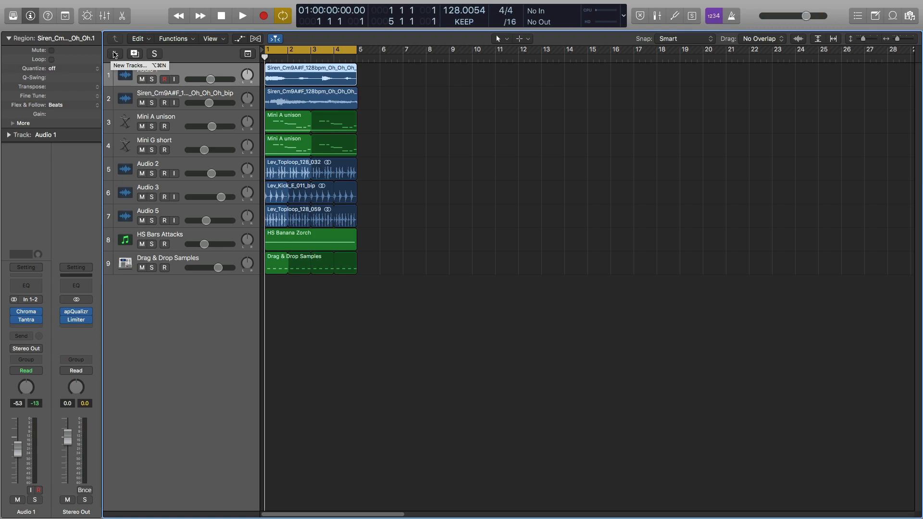
{"action": "key", "text": "alt+super+n"}
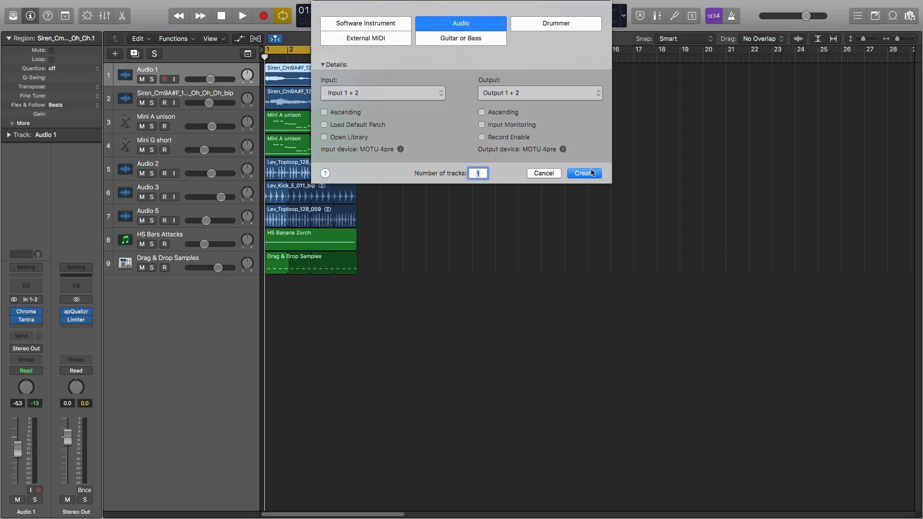
{"action": "left_click", "coordinate": [584, 174]}
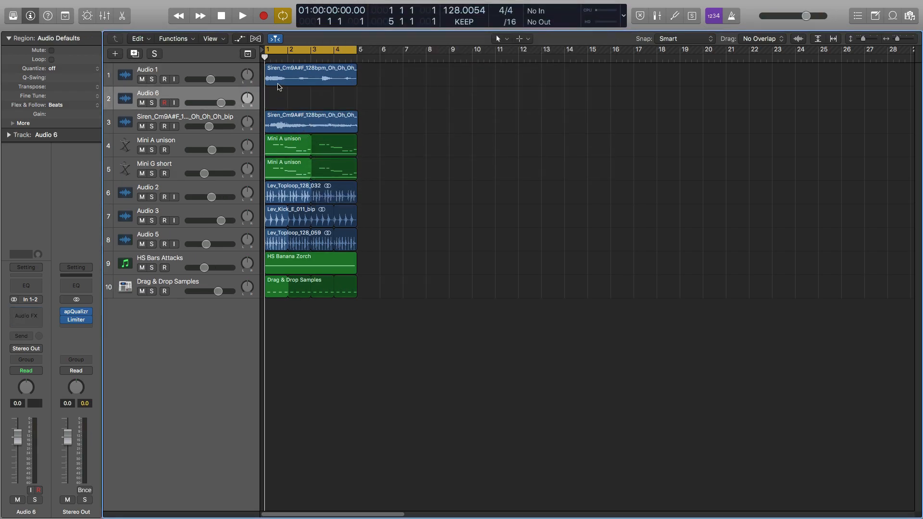
{"action": "left_click_drag", "start_coordinate": [272, 75], "coordinate": [273, 99]}
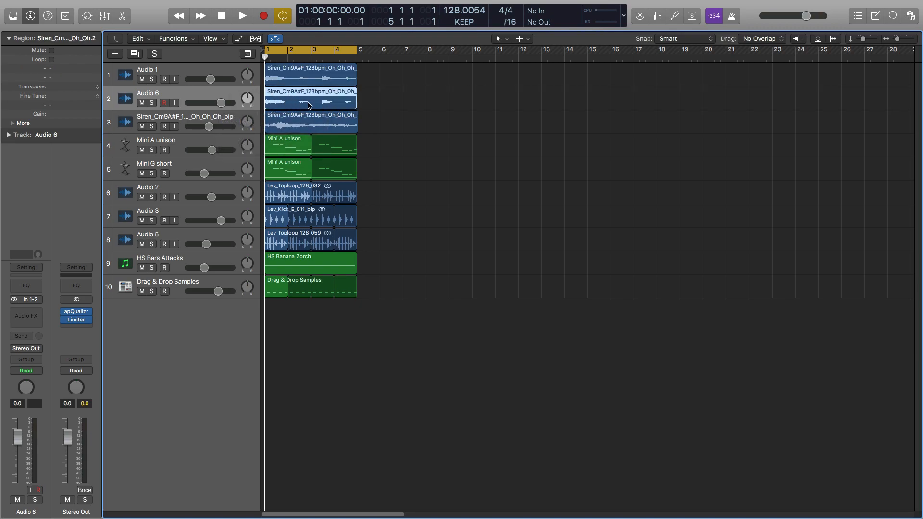
- Solo Audio 6, trim its vocal region to the first two beats, loop it up to bar 5, and play it
{"action": "left_click_drag", "start_coordinate": [399, 135], "coordinate": [281, 74]}
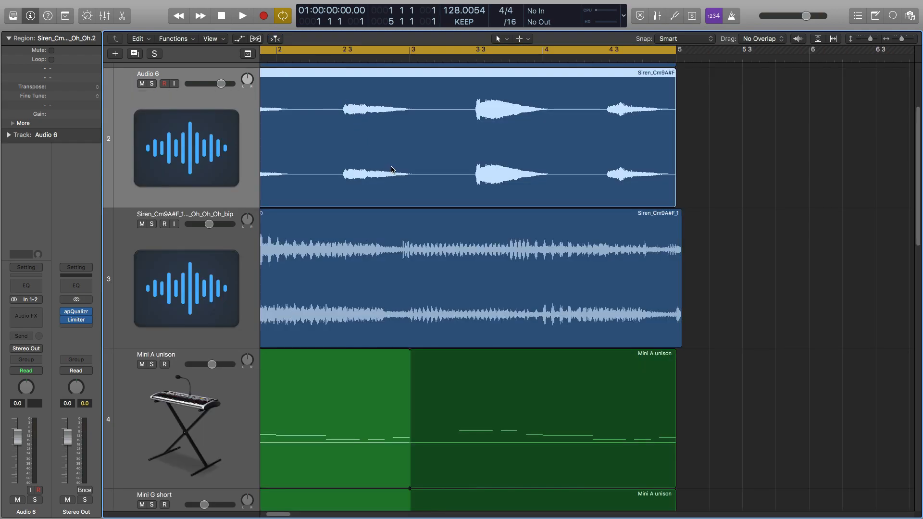
{"action": "scroll", "coordinate": [392, 169], "scroll_direction": "left", "scroll_amount": 3}
{"action": "left_click", "coordinate": [151, 83]}
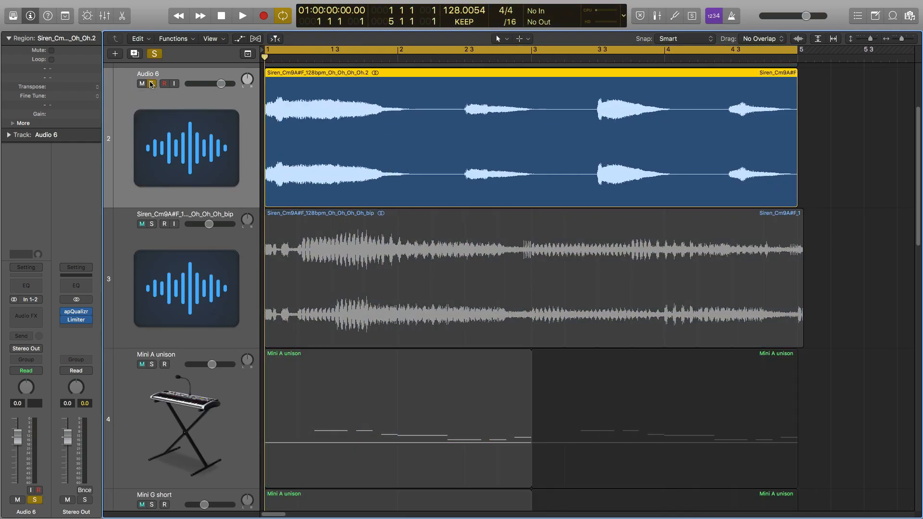
{"action": "left_click_drag", "start_coordinate": [793, 204], "coordinate": [331, 160]}
{"action": "left_click_drag", "start_coordinate": [330, 69], "coordinate": [794, 137]}
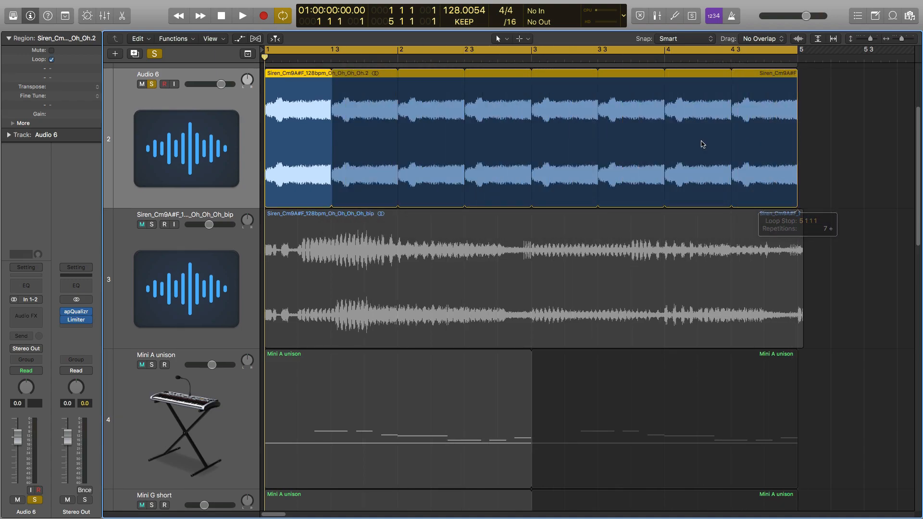
{"action": "key", "text": "space"}
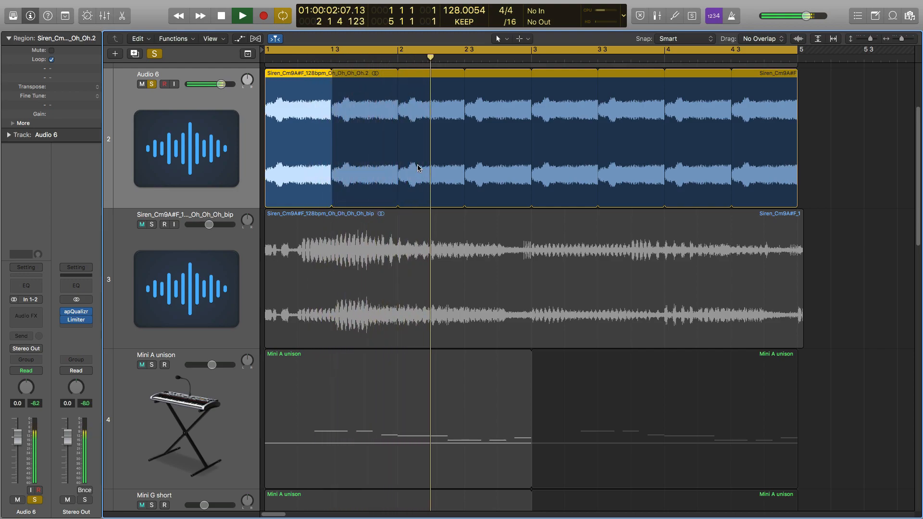
{"action": "key", "text": "space"}
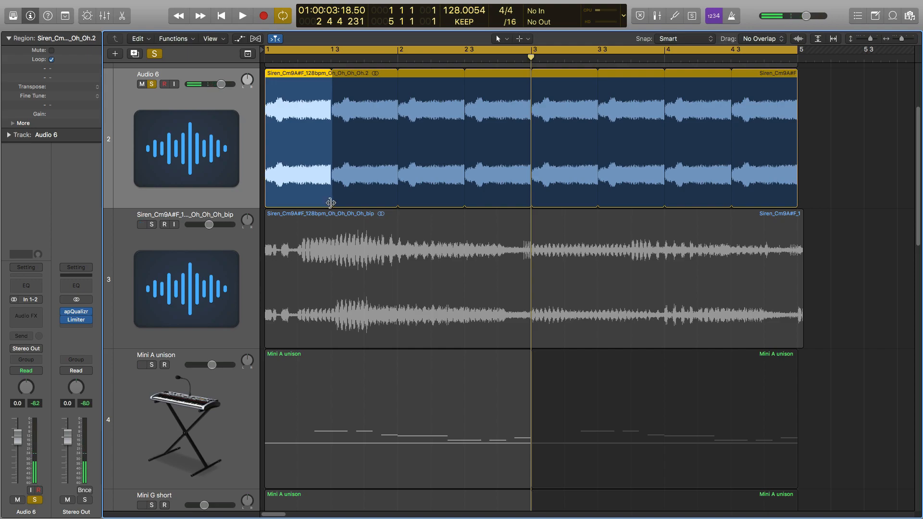
- Try lengthening the looped vocal region on Audio 6 to three beats and play the result
{"action": "left_click_drag", "start_coordinate": [331, 203], "coordinate": [365, 203]}
{"action": "key", "text": "space"}
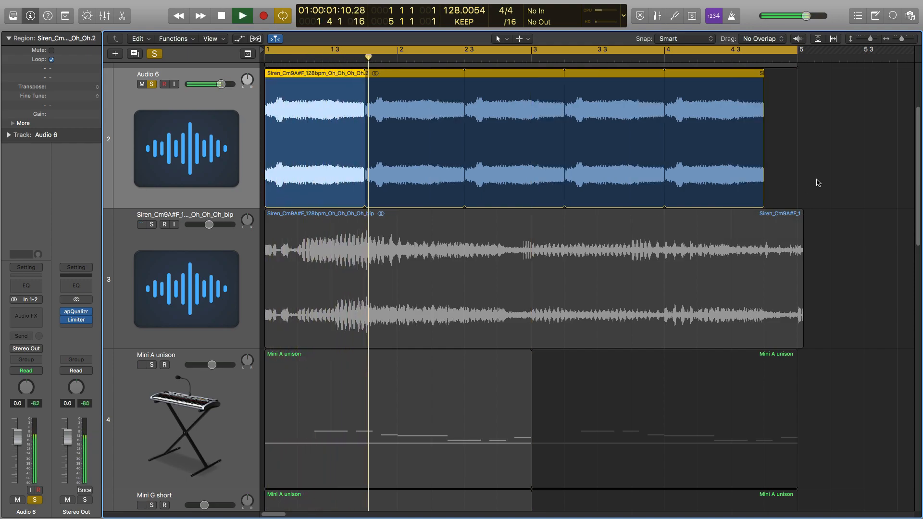
{"action": "key", "text": "space"}
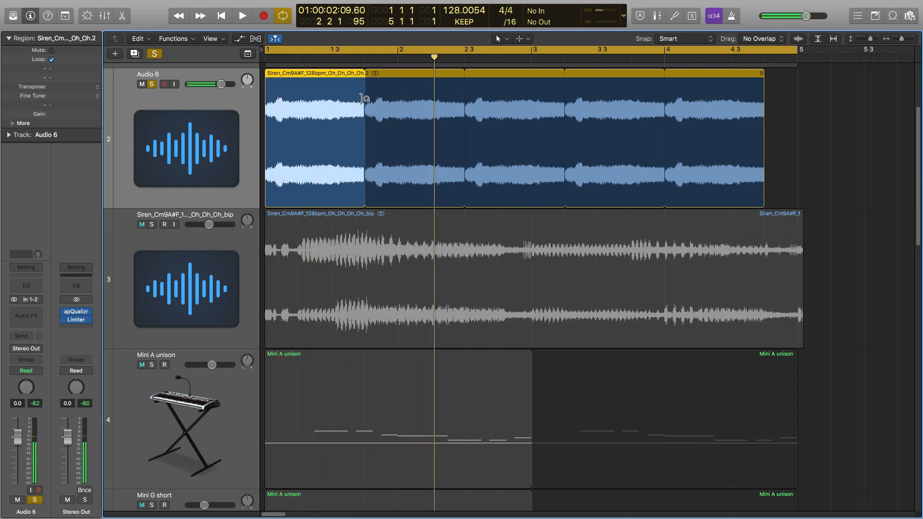
- Lengthen the looped vocal region on Audio 6 to one full bar, extend its loops to bar 5, and play it
{"action": "left_click_drag", "start_coordinate": [366, 203], "coordinate": [399, 200]}
{"action": "left_click_drag", "start_coordinate": [764, 202], "coordinate": [795, 196]}
{"action": "key", "text": "space"}
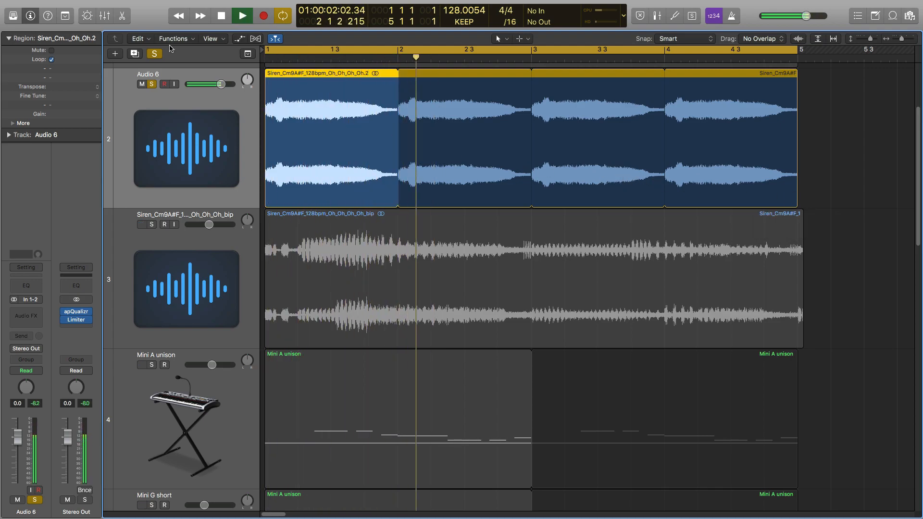
{"action": "key", "text": "space"}
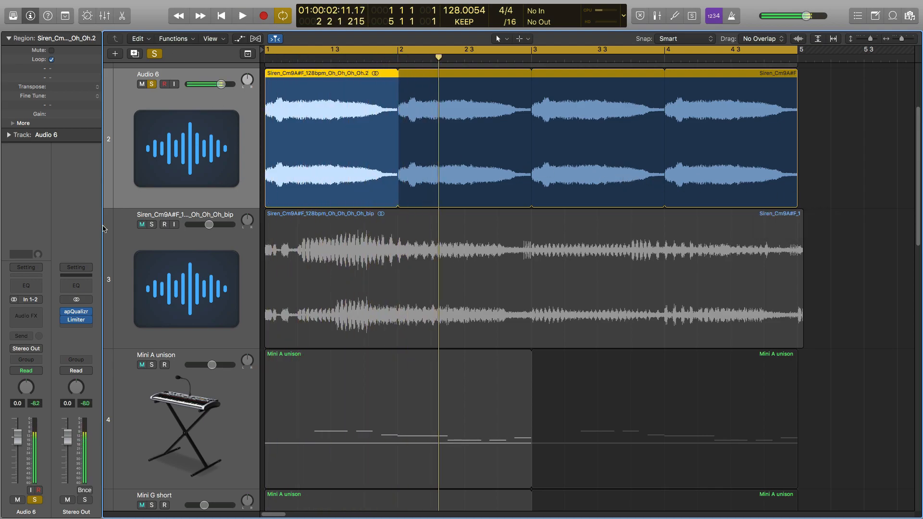
- Insert the Tantra plug-in as the first audio effect on Audio 6
{"action": "left_click", "coordinate": [35, 315]}
{"action": "mouse_move", "coordinate": [40, 490]}
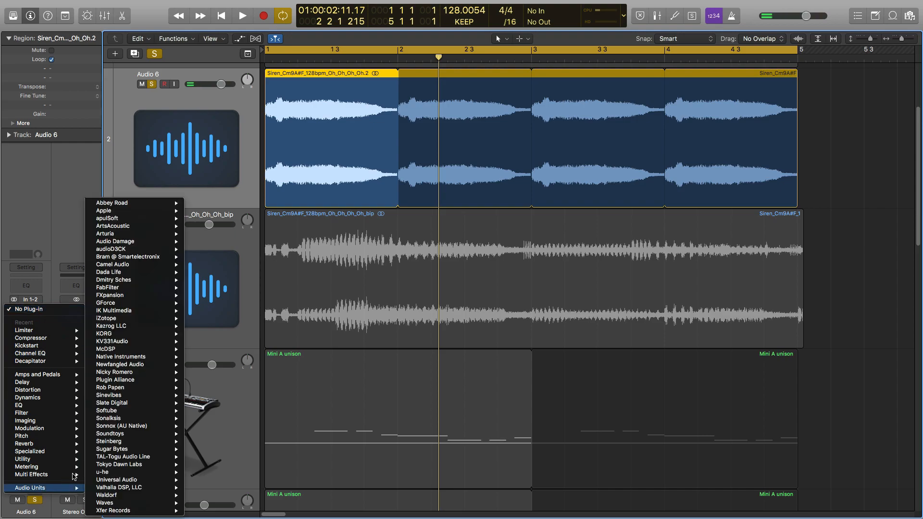
{"action": "mouse_move", "coordinate": [134, 284]}
{"action": "mouse_move", "coordinate": [212, 280]}
{"action": "left_click", "coordinate": [261, 281]}
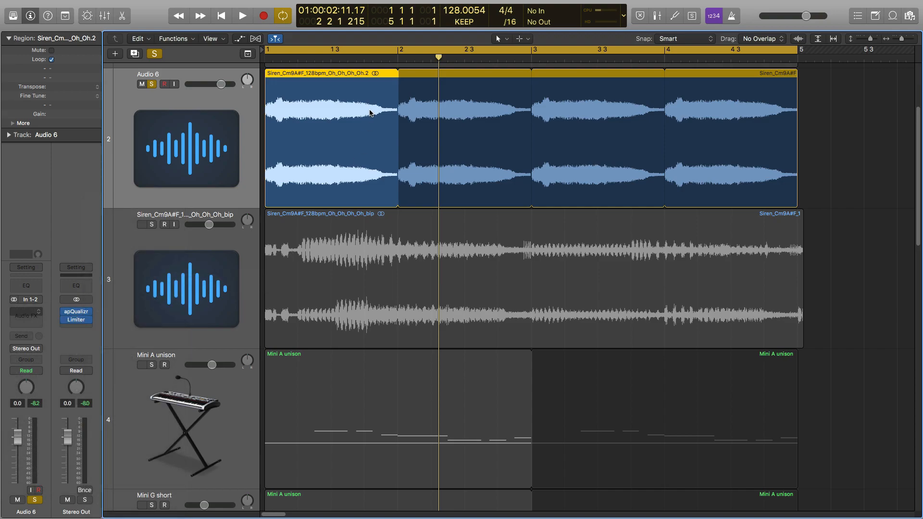
- Load the Factory Set A preset FLT Aurora in Tantra, play the loop, and set the overall Dry/Wet to 84%
{"action": "left_click", "coordinate": [455, 76]}
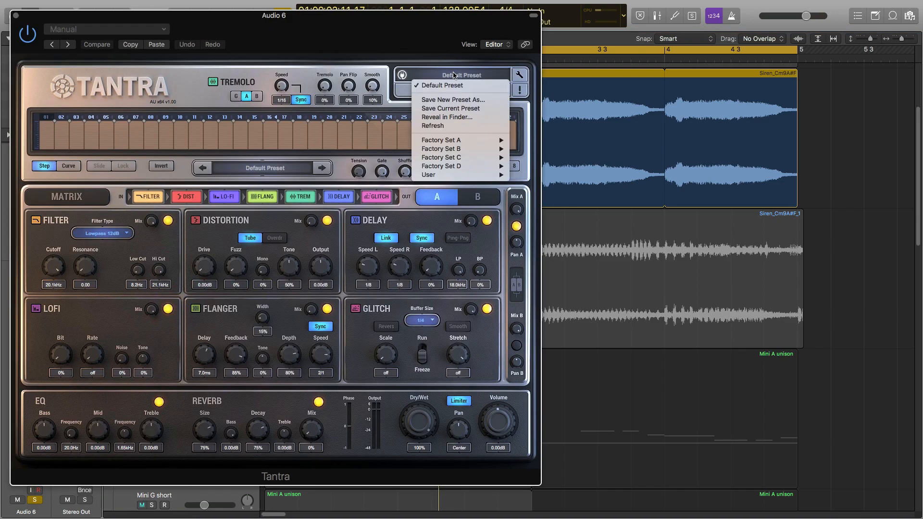
{"action": "mouse_move", "coordinate": [468, 143]}
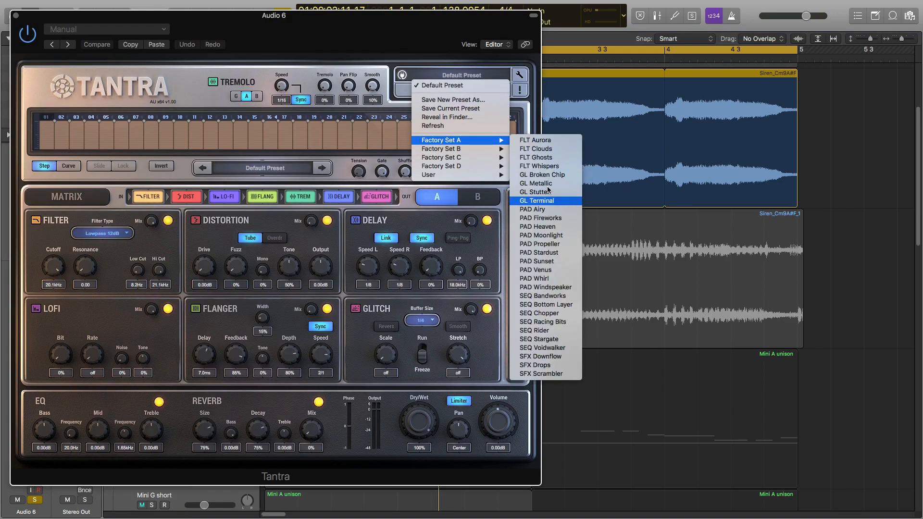
{"action": "left_click", "coordinate": [536, 140]}
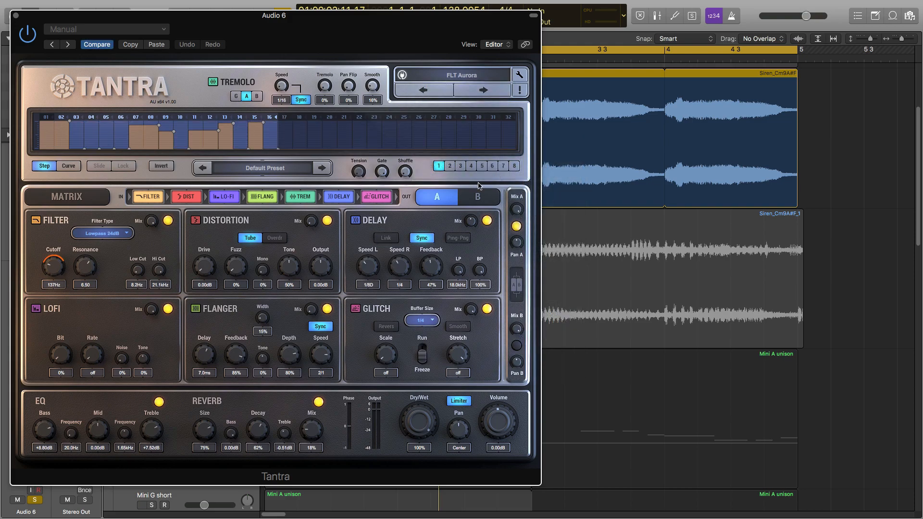
{"action": "key", "text": "space"}
{"action": "left_click_drag", "start_coordinate": [419, 425], "coordinate": [424, 438]}
- Load the Factory Set C preset DRM Pumper in Tantra and move the plug-in window clear of the tracks
{"action": "left_click", "coordinate": [454, 76]}
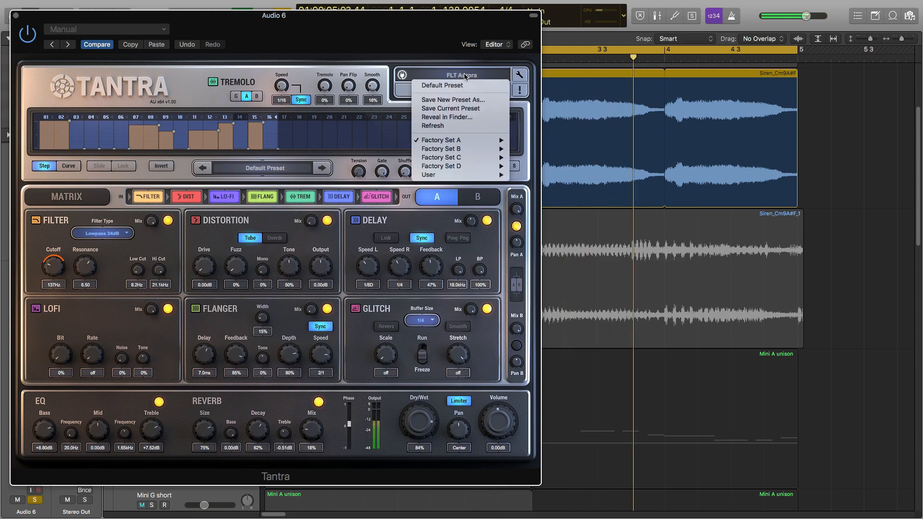
{"action": "mouse_move", "coordinate": [440, 157]}
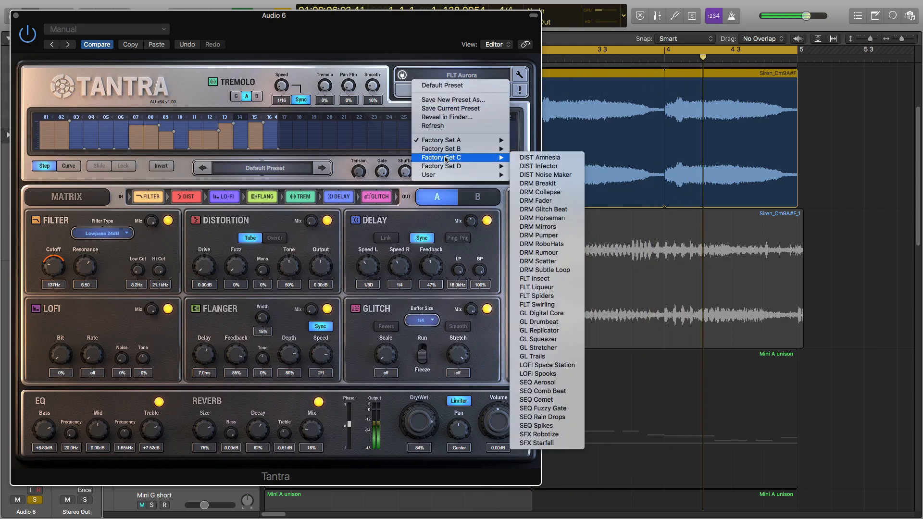
{"action": "left_click", "coordinate": [539, 235]}
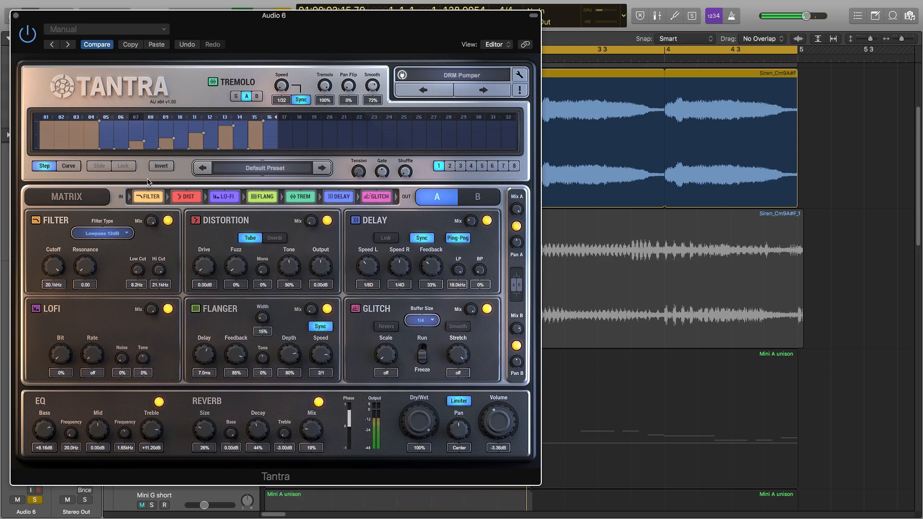
{"action": "left_click_drag", "start_coordinate": [29, 18], "coordinate": [734, 160]}
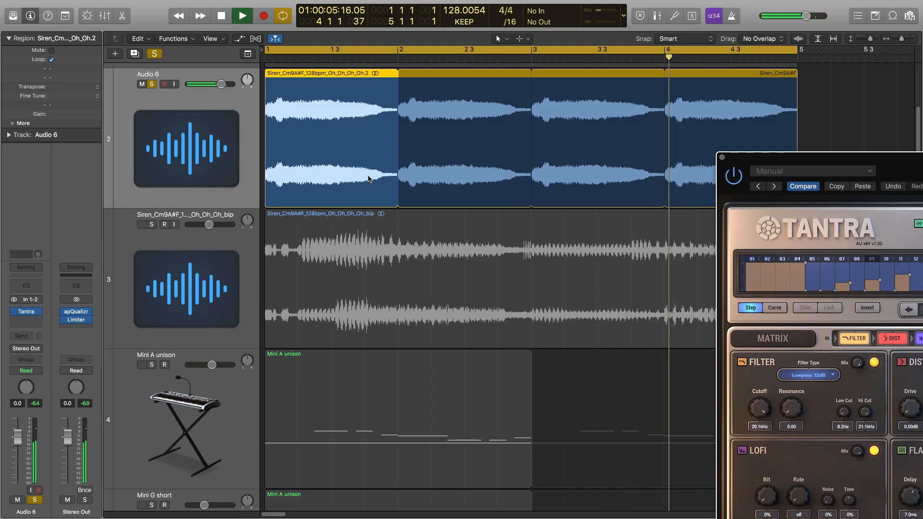
- Unsolo Audio 6, play it within the full arrangement, and lower its volume fader to about -5.1 dB
{"action": "key", "text": "z"}
{"action": "key", "text": "space"}
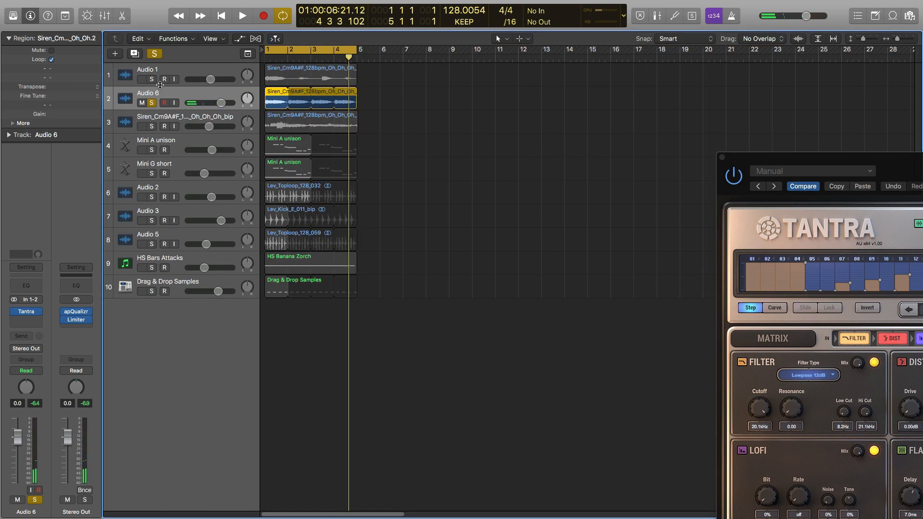
{"action": "key", "text": "s"}
{"action": "key", "text": "space"}
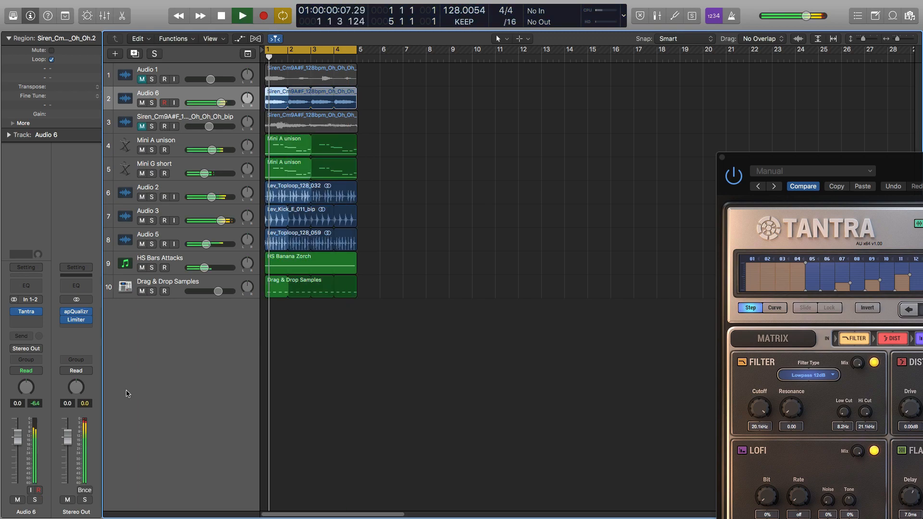
{"action": "left_click_drag", "start_coordinate": [20, 435], "coordinate": [19, 450]}
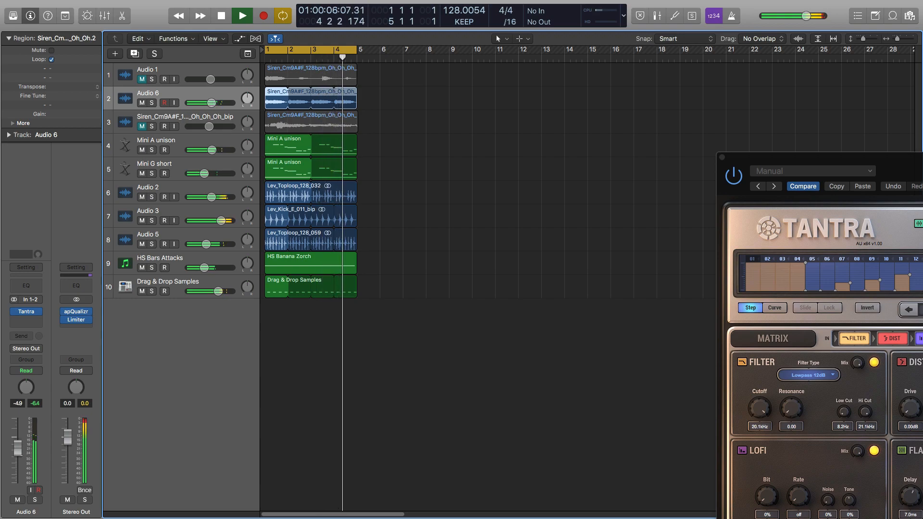
{"action": "key", "text": "space"}
- Bring Tantra back into view and audition the presets DRM RoboHats and DRM Rumour in the full mix
{"action": "left_click_drag", "start_coordinate": [784, 156], "coordinate": [392, 11]}
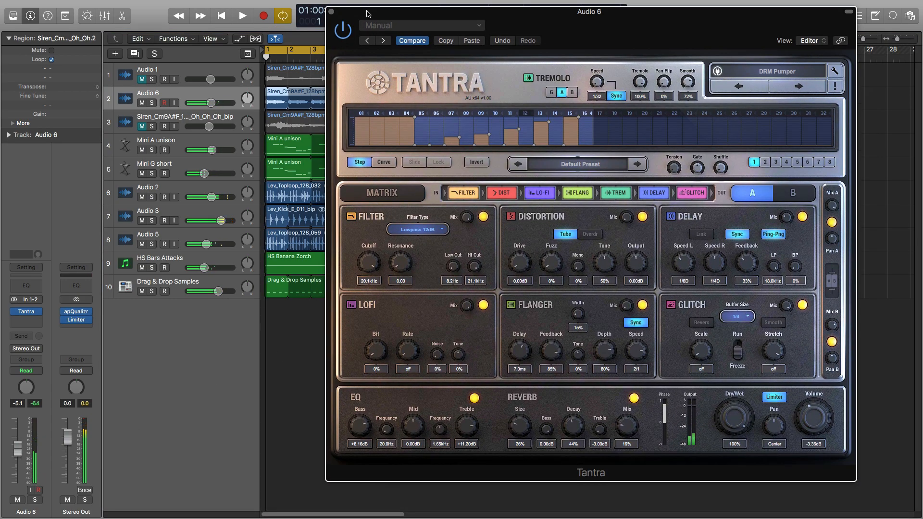
{"action": "key", "text": "space"}
{"action": "left_click", "coordinate": [797, 87]}
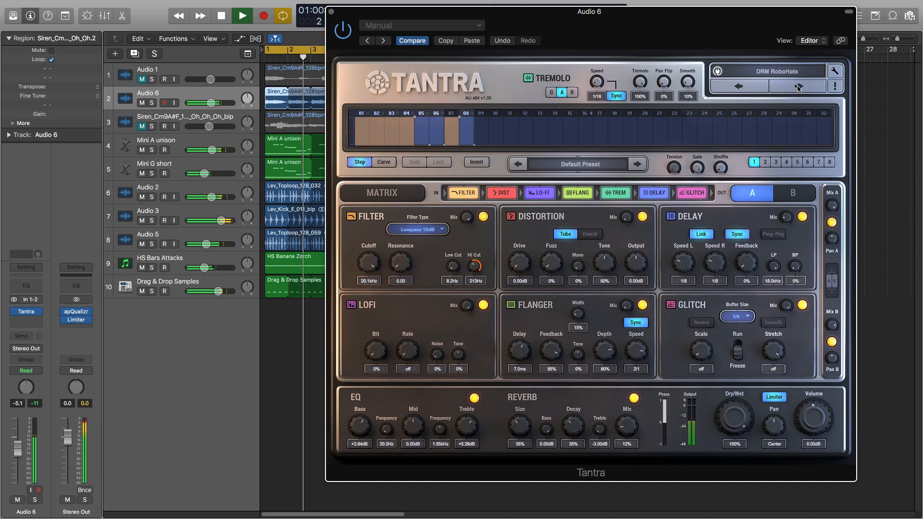
{"action": "left_click", "coordinate": [797, 87]}
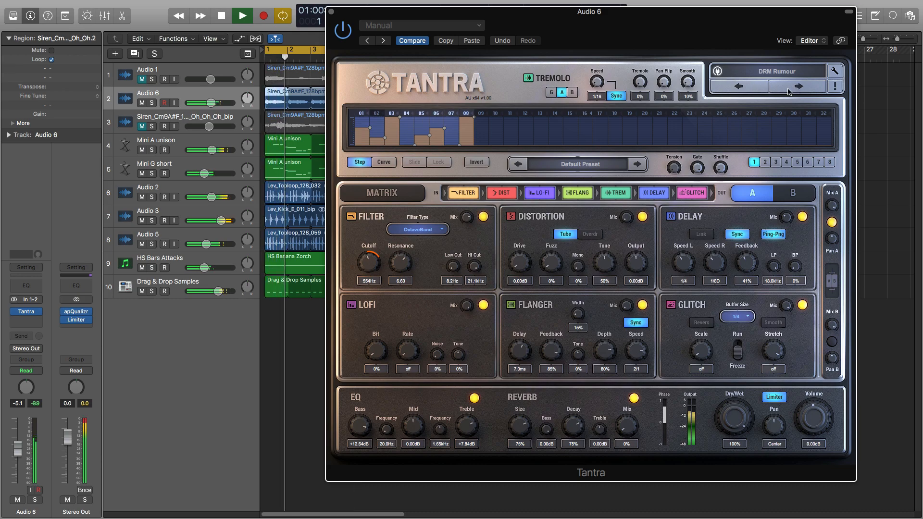
{"action": "key", "text": "space"}
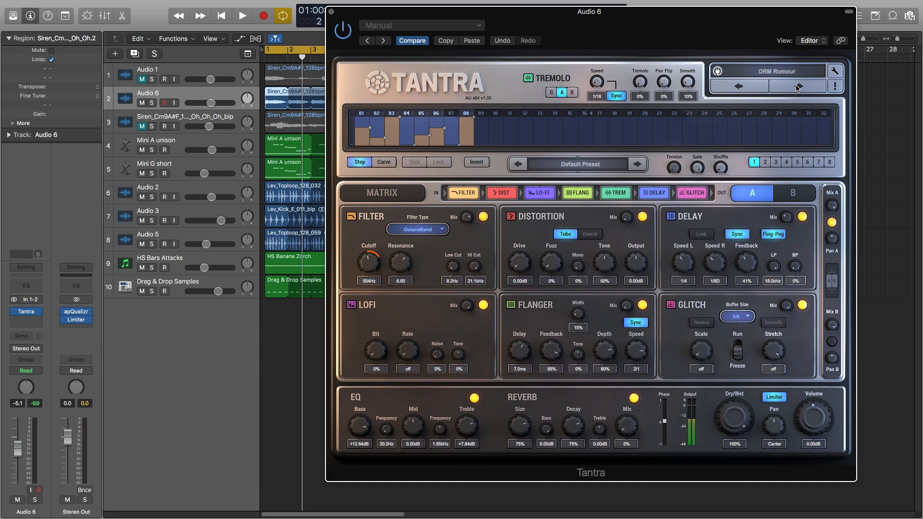
- Solo Audio 6 and play the looped vocal on its own through the DRM Rumour preset
{"action": "left_click", "coordinate": [152, 103]}
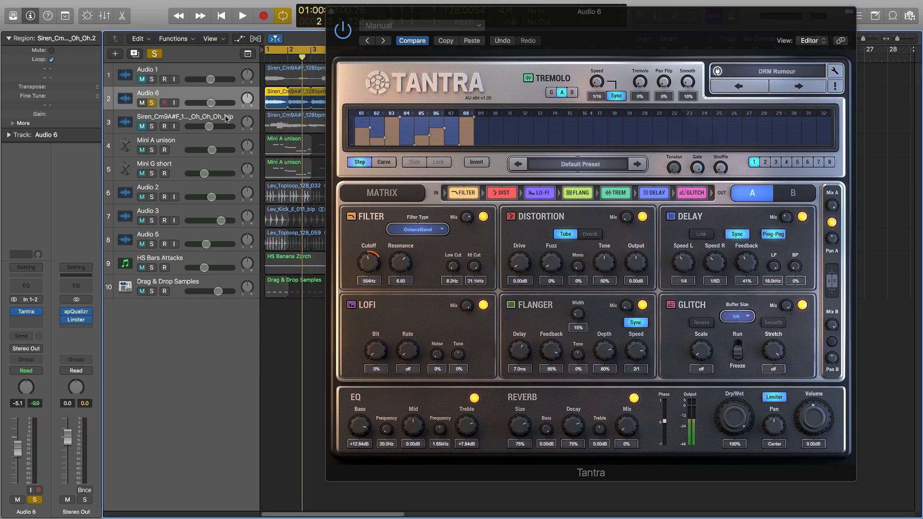
{"action": "key", "text": "space"}
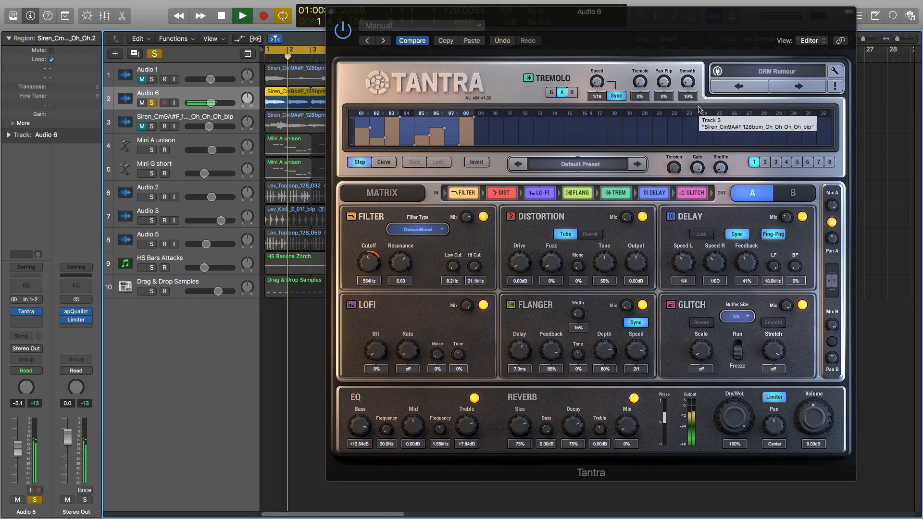
{"action": "key", "text": "space"}
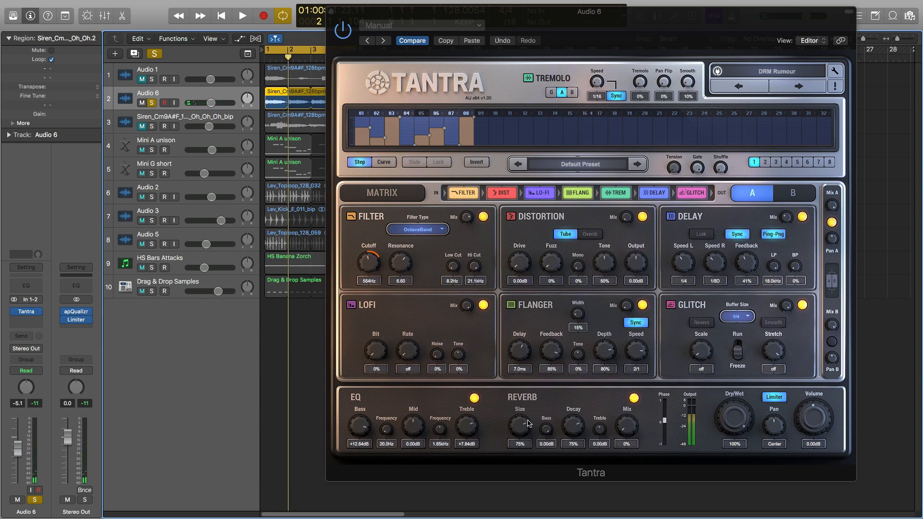
- Switch off Tantra's reverb and Layer A delay modules one after the other, playing the vocal after each change
{"action": "left_click", "coordinate": [633, 399]}
{"action": "key", "text": "space"}
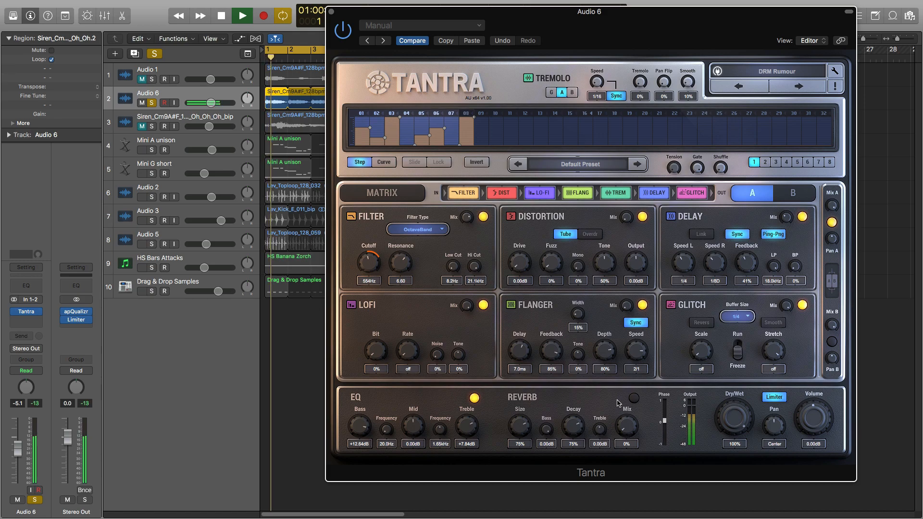
{"action": "key", "text": "space"}
{"action": "left_click", "coordinate": [802, 216]}
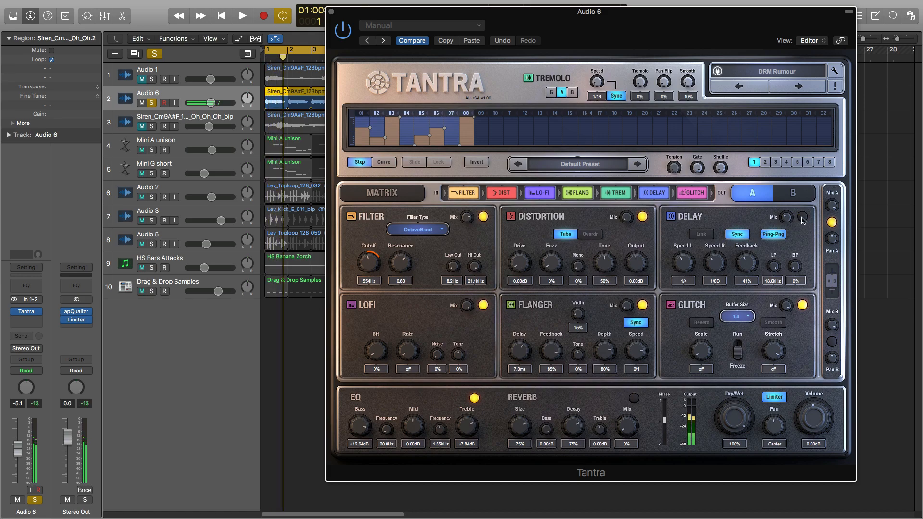
{"action": "key", "text": "space"}
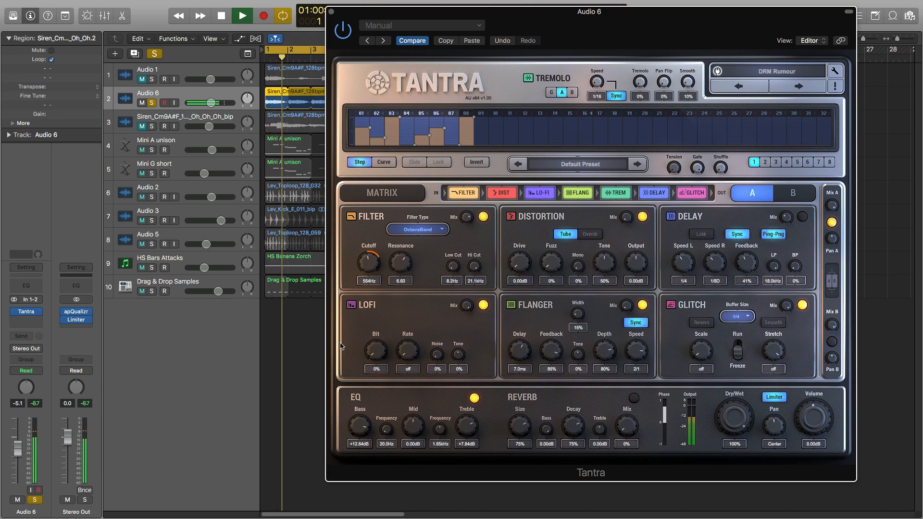
{"action": "key", "text": "space"}
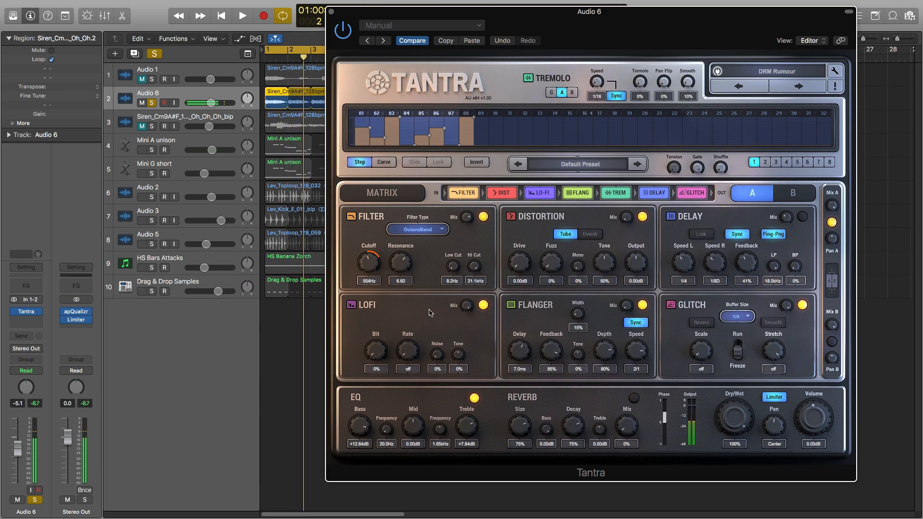
- Set Tantra's Layer A filter cutoff to 411 Hz and resonance to 8.30, playing the vocal to hear the changes
{"action": "left_click_drag", "start_coordinate": [369, 261], "coordinate": [378, 299]}
{"action": "key", "text": "space"}
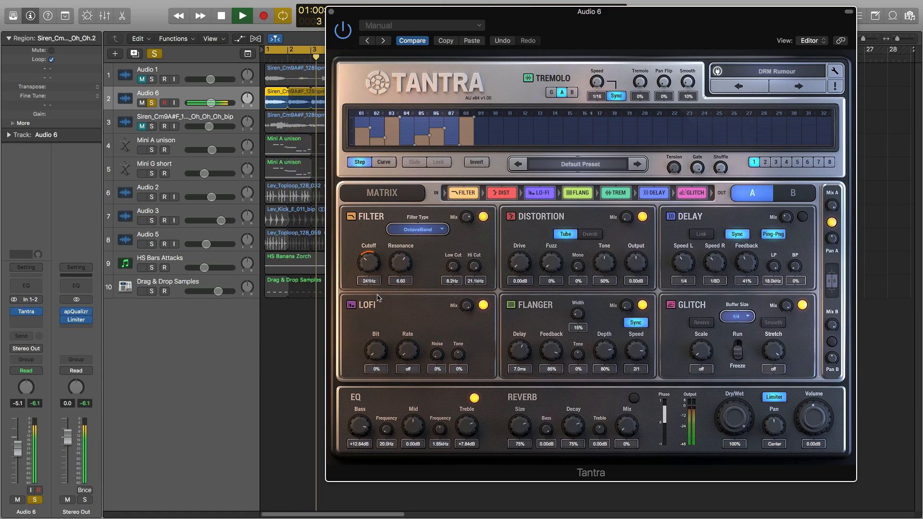
{"action": "key", "text": "space"}
{"action": "left_click_drag", "start_coordinate": [401, 263], "coordinate": [400, 253]}
{"action": "key", "text": "space"}
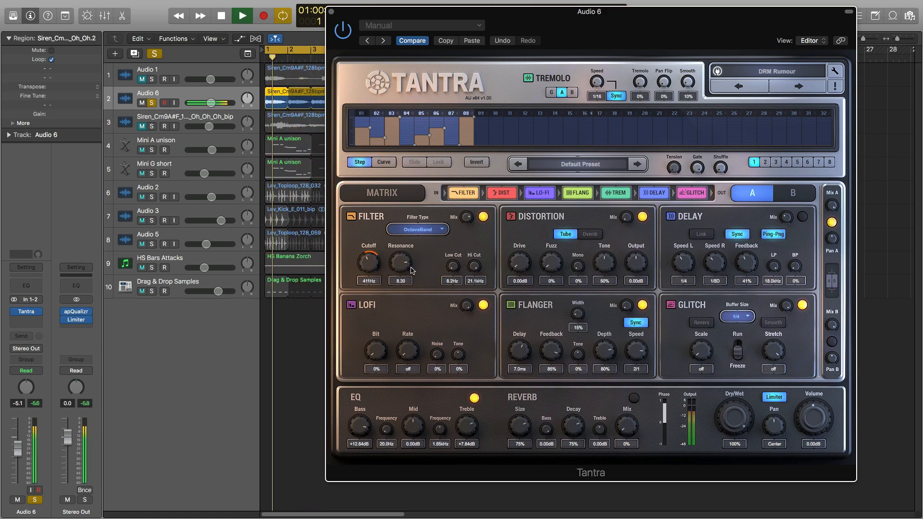
{"action": "key", "text": "space"}
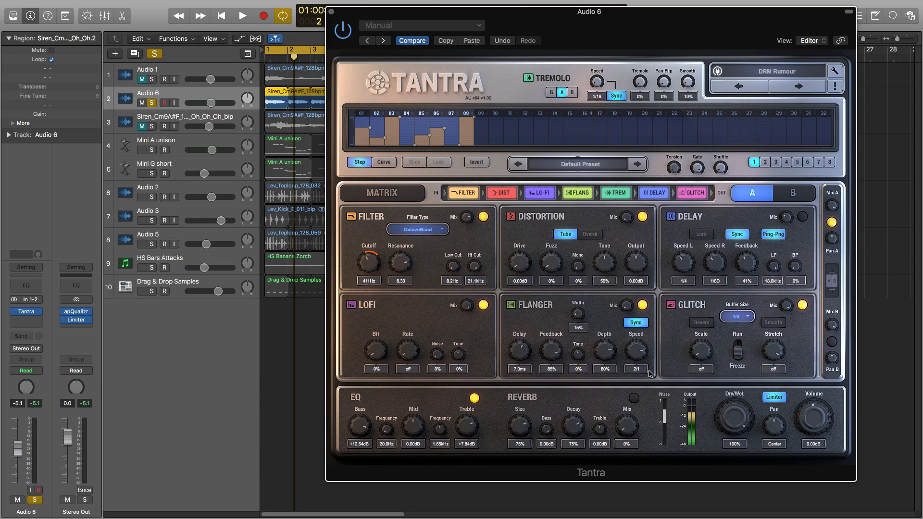
- Switch the reverb and delay modules back on, and examine the source and destination assignments in Tantra's modulation matrix
{"action": "left_click", "coordinate": [634, 398]}
{"action": "left_click", "coordinate": [803, 218]}
{"action": "left_click", "coordinate": [393, 192]}
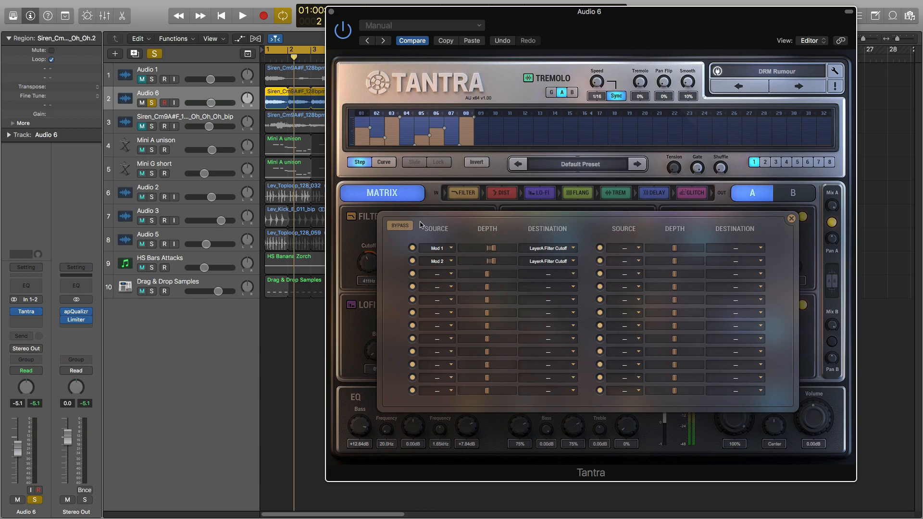
{"action": "left_click", "coordinate": [792, 219]}
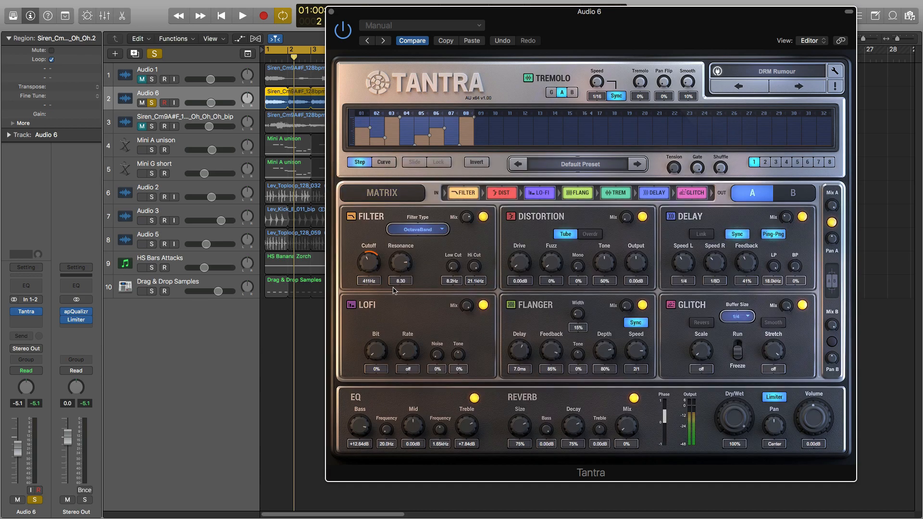
- Add Mod 8 as a modulation source for the Layer A LoFi bit depth
{"action": "right_click", "coordinate": [373, 351]}
{"action": "mouse_move", "coordinate": [401, 379]}
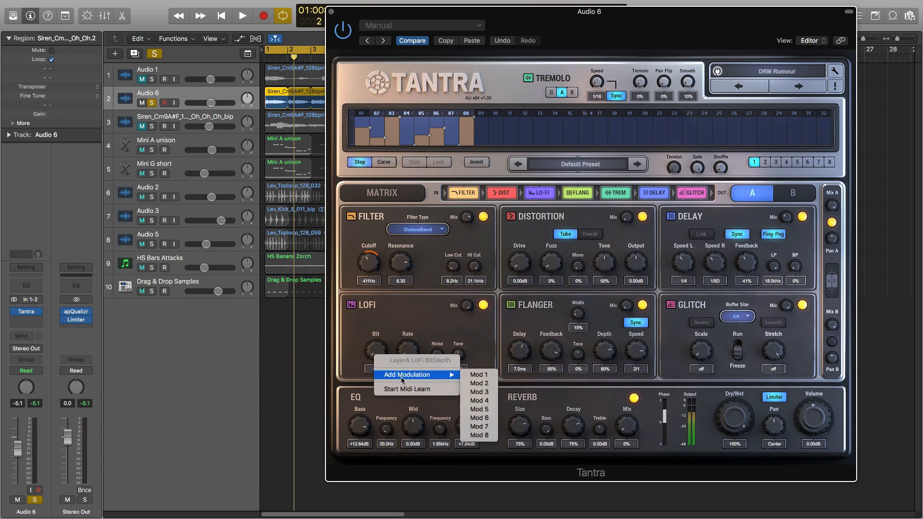
{"action": "left_click", "coordinate": [479, 435]}
- Drop steps 2, 7, 11 and 15 to 17 of the Mod 8 sequence to zero and play the vocal
{"action": "left_click", "coordinate": [830, 163]}
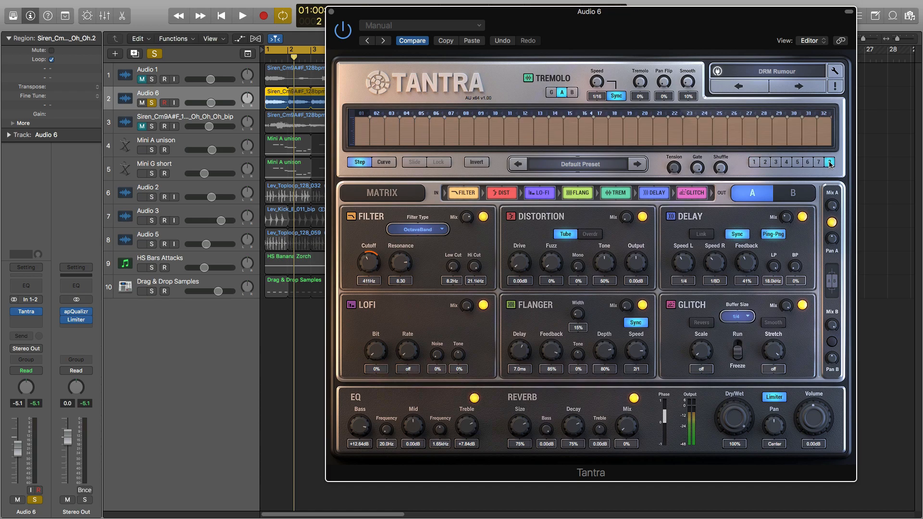
{"action": "left_click", "coordinate": [377, 126]}
{"action": "left_click", "coordinate": [453, 124]}
{"action": "left_click", "coordinate": [511, 126]}
{"action": "left_click", "coordinate": [599, 126]}
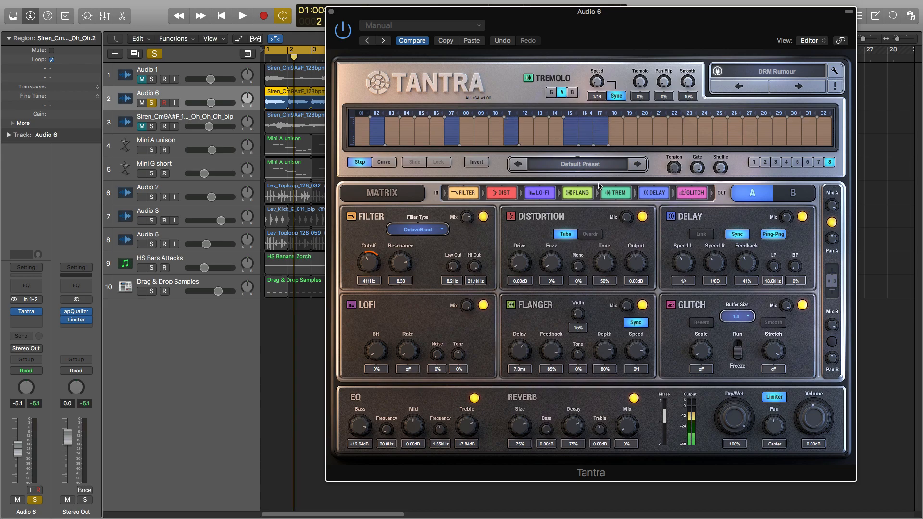
{"action": "key", "text": "space"}
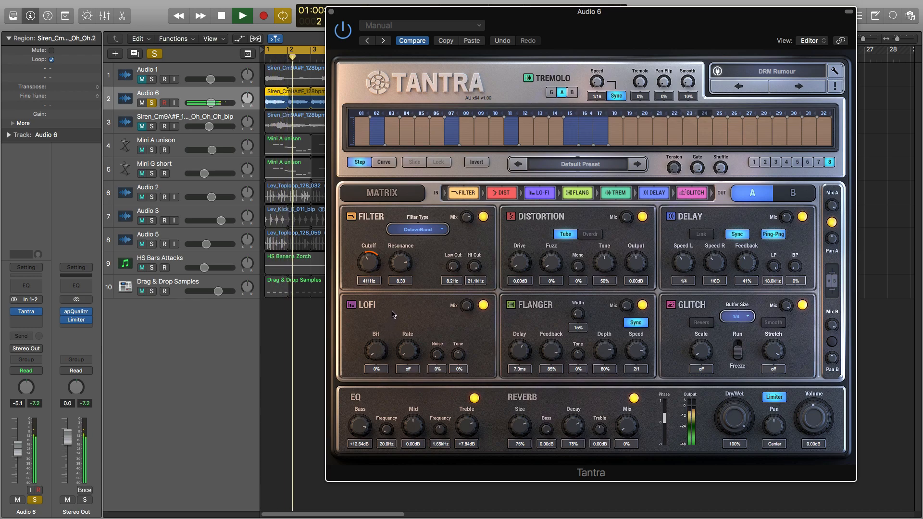
{"action": "key", "text": "space"}
- Load the next Tantra preset, DRM Scatter, and play the soloed vocal through it
{"action": "left_click", "coordinate": [799, 86]}
{"action": "key", "text": "space"}
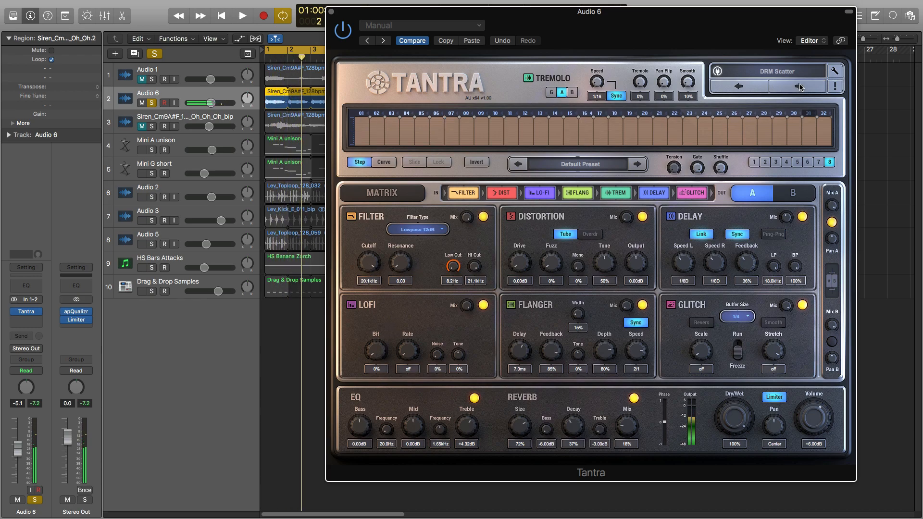
{"action": "key", "text": "space"}
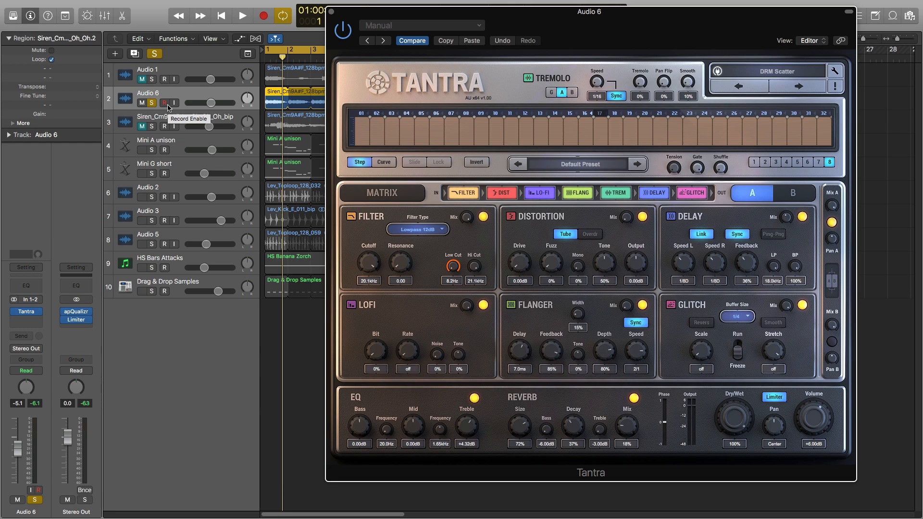
- Play the vocal, unsolo Audio 6 to hear it in the full mix, and lower its fader to about -11 dB
{"action": "left_click", "coordinate": [164, 103]}
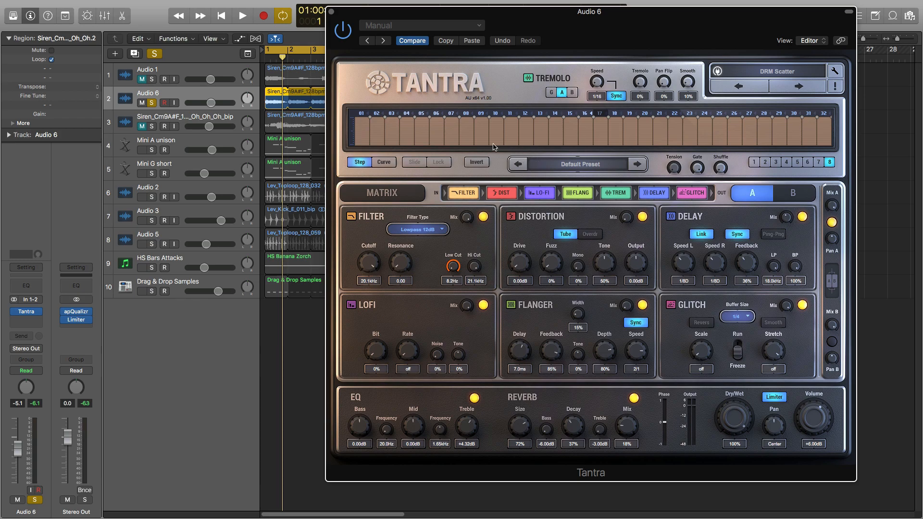
{"action": "key", "text": "space"}
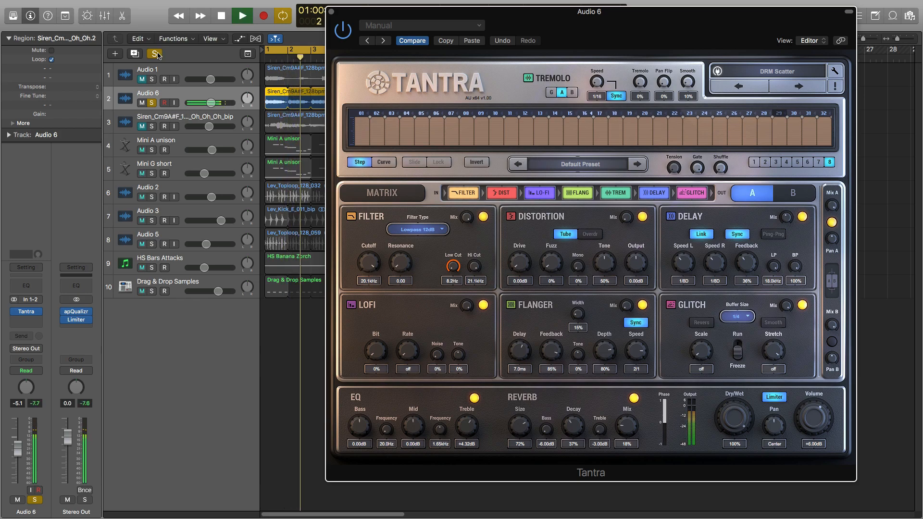
{"action": "left_click", "coordinate": [152, 103]}
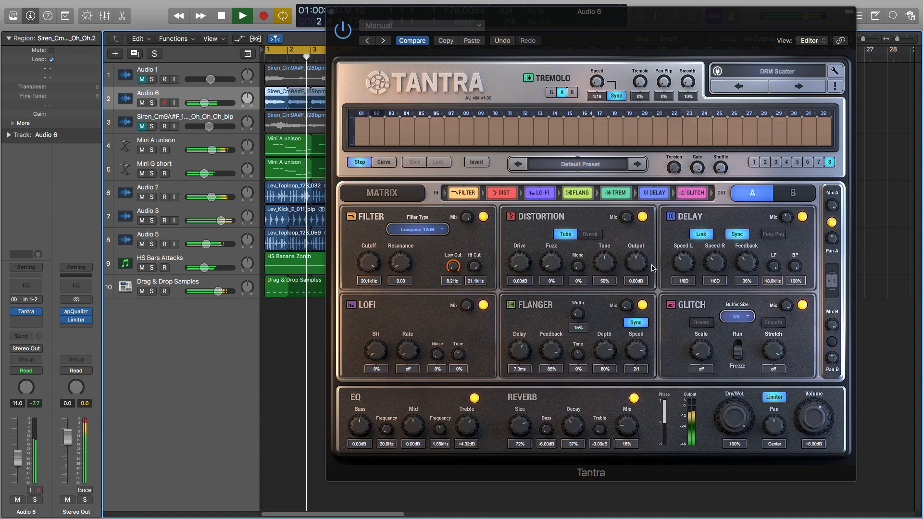
- Add a send to Bus 3 on Audio 6 and raise its send level while the mix plays
{"action": "left_click", "coordinate": [30, 336]}
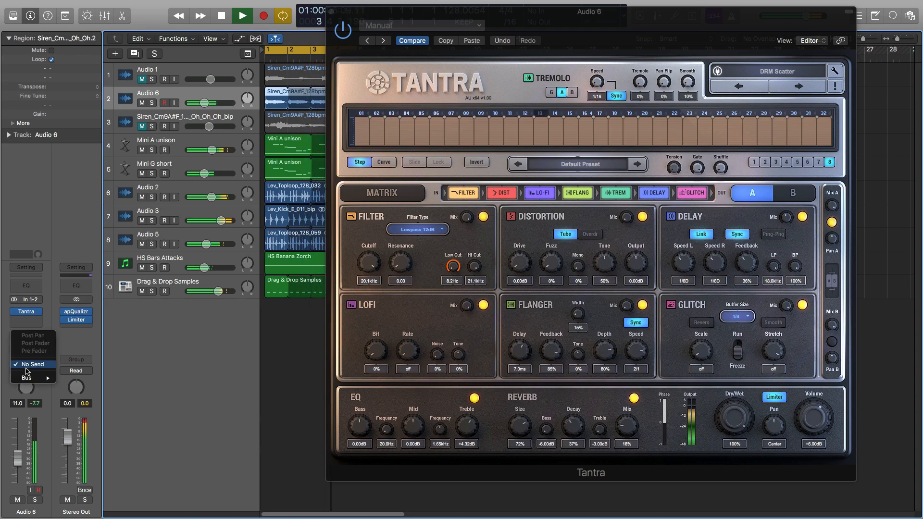
{"action": "mouse_move", "coordinate": [28, 377]}
{"action": "left_click", "coordinate": [87, 228]}
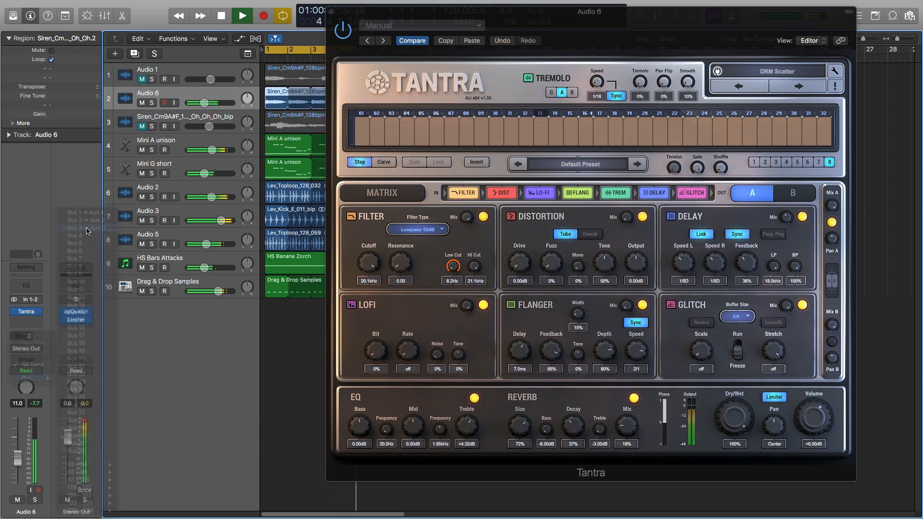
{"action": "left_click_drag", "start_coordinate": [39, 331], "coordinate": [39, 290]}
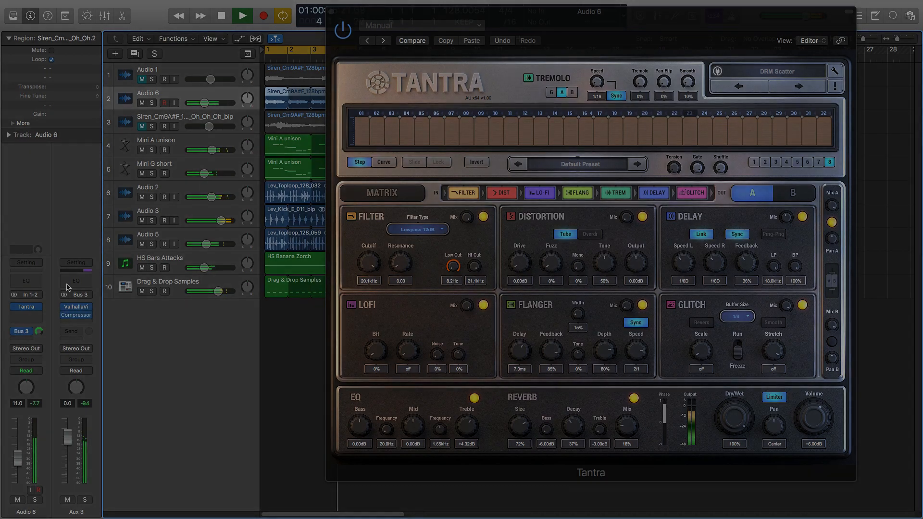